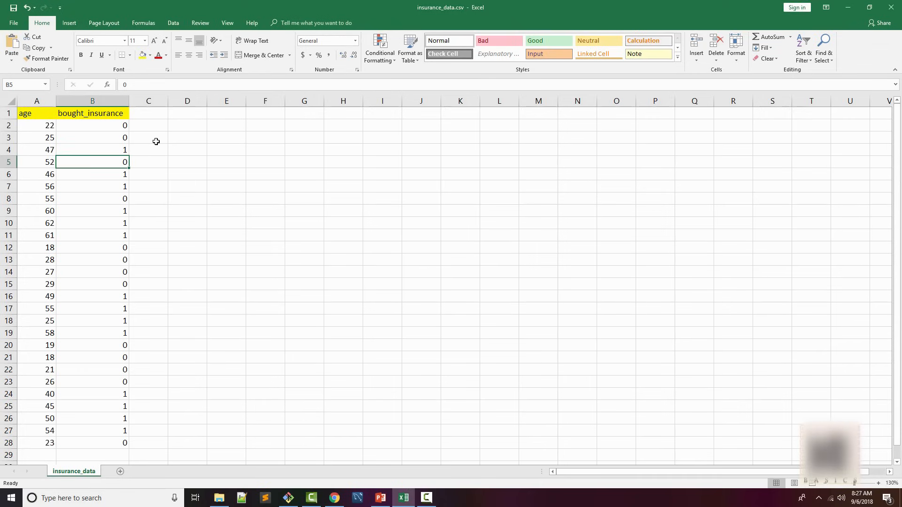
Look over the age and bought_insurance columns, then minimize Excel to reveal the notebook
left_click(44, 125)
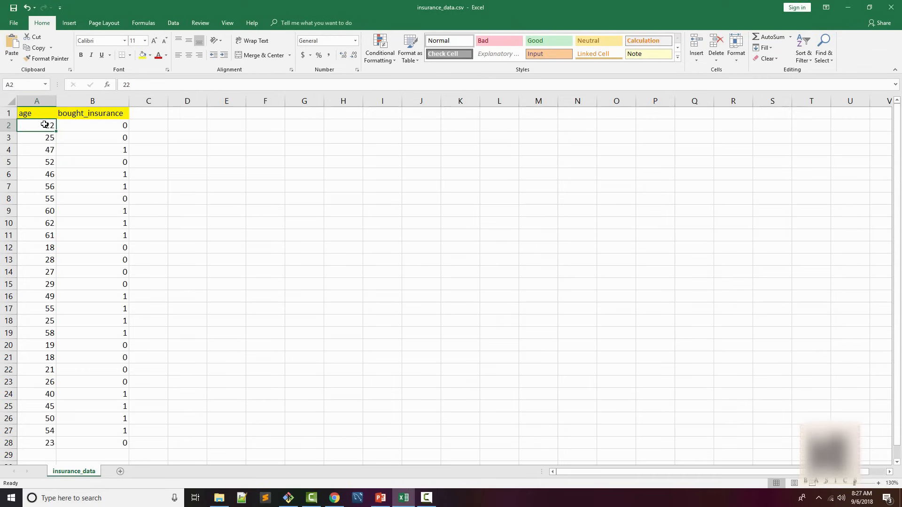
left_click(122, 127)
left_click(121, 184)
left_click_drag(121, 210, 117, 259)
left_click(113, 284)
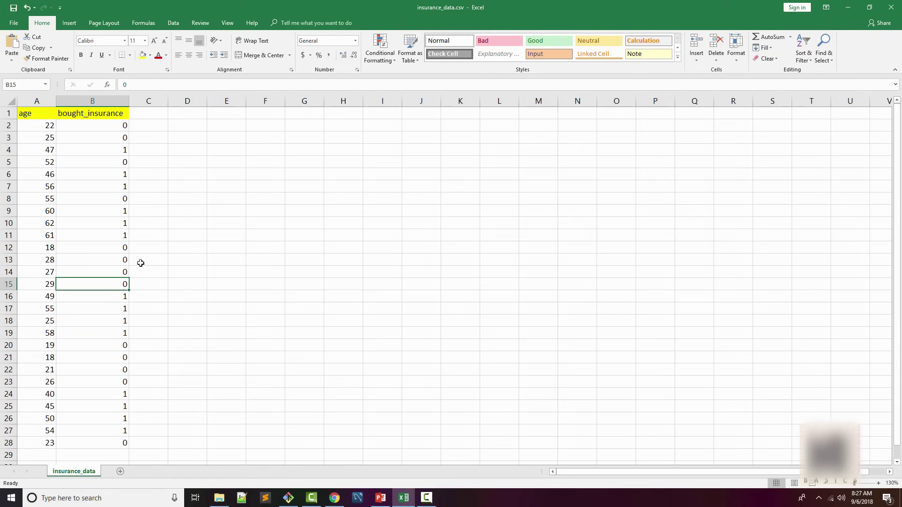
left_click(849, 8)
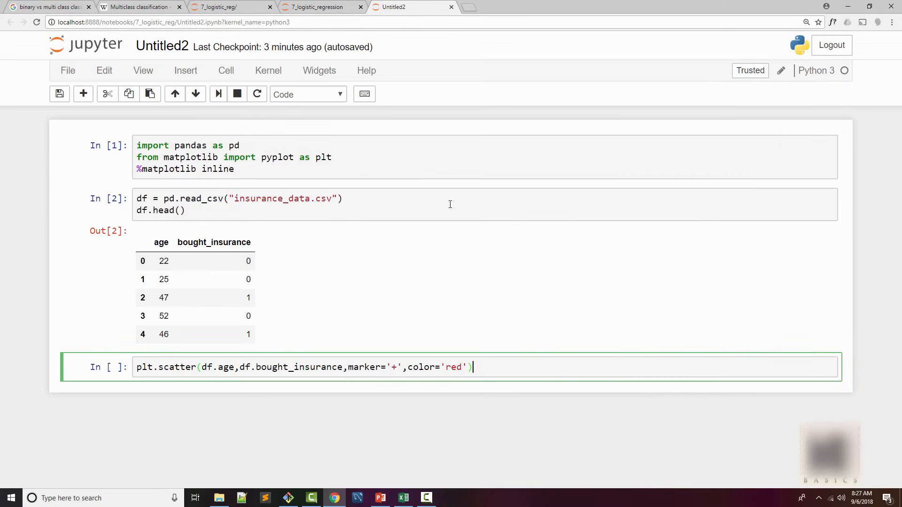
Review the notebook server command, the import lines and the CSV-loading cell
left_click(183, 210)
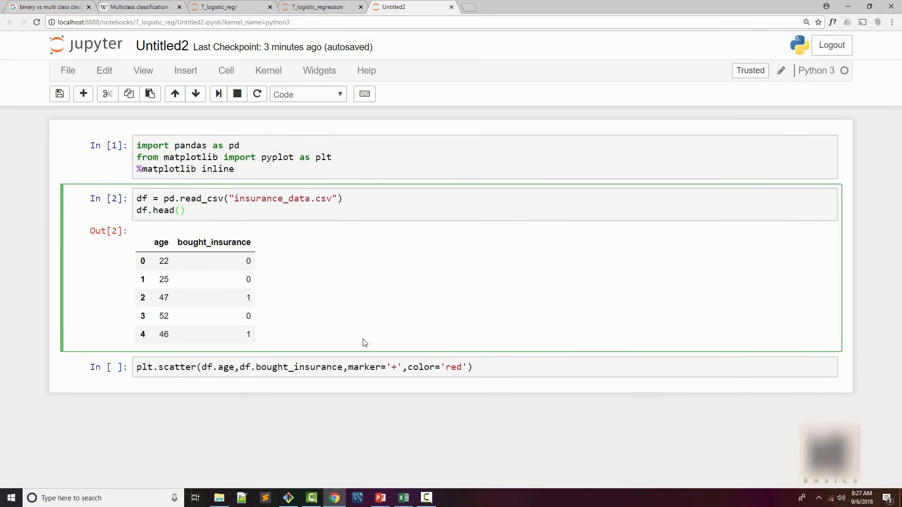
left_click(288, 498)
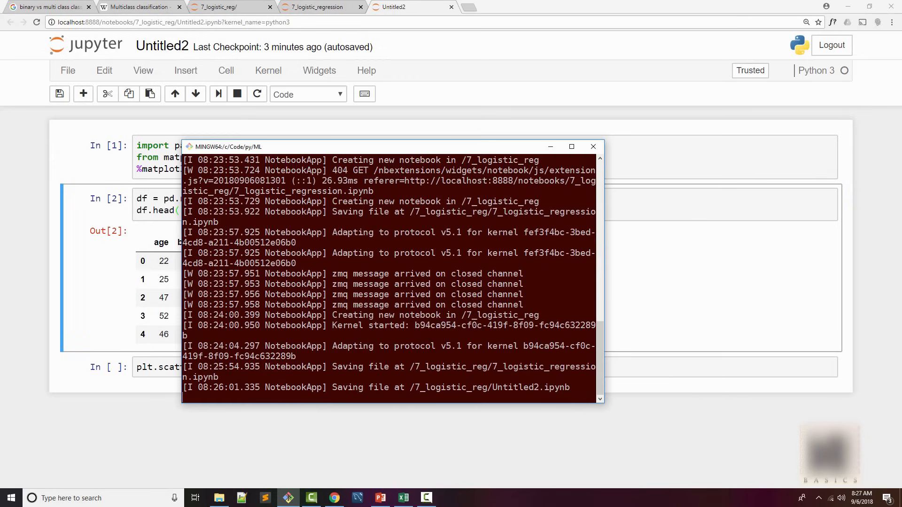
scroll(391, 281, "up", 3)
scroll(391, 282, "up", 4)
scroll(391, 282, "up", 6)
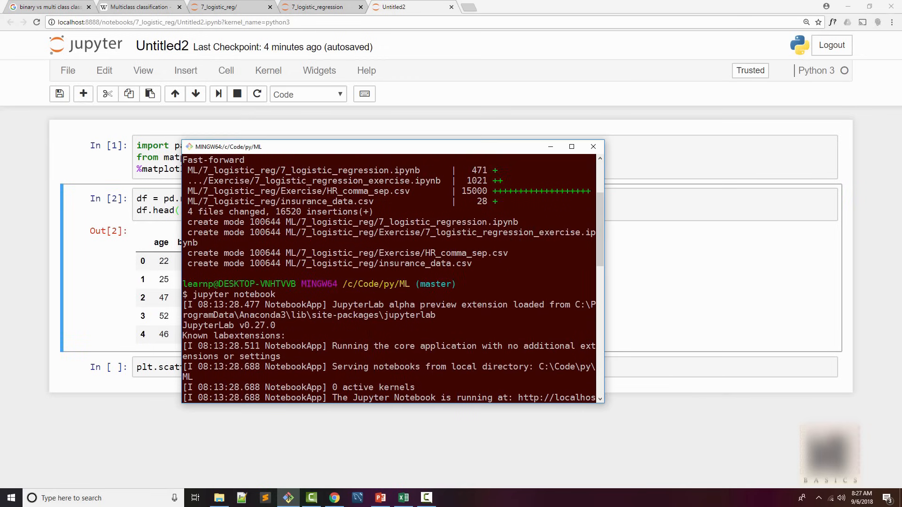
left_click_drag(193, 295, 596, 295)
left_click(169, 148)
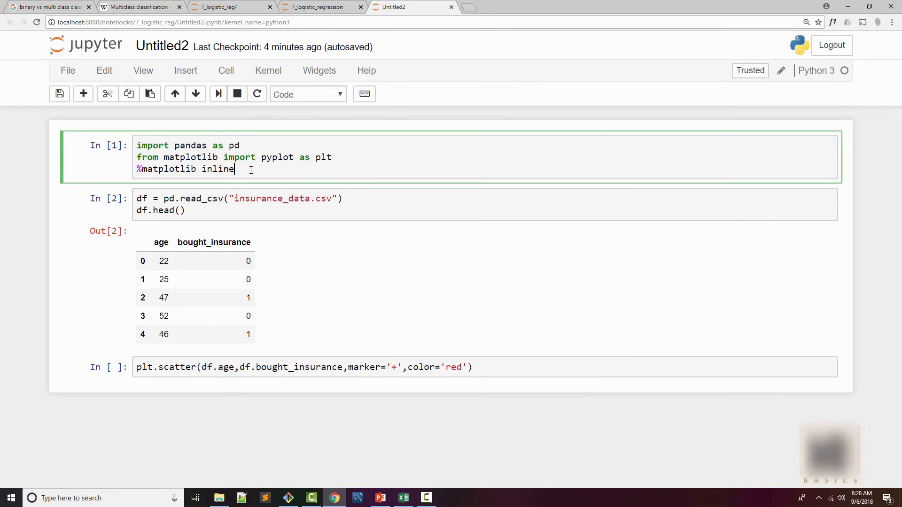
left_click_drag(250, 170, 146, 145)
left_click(214, 215)
left_click_drag(214, 215, 127, 197)
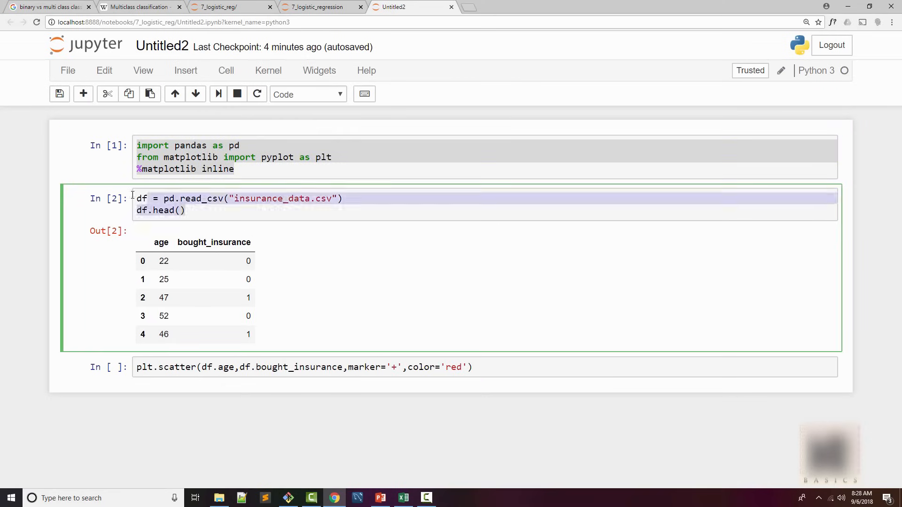
left_click(230, 212)
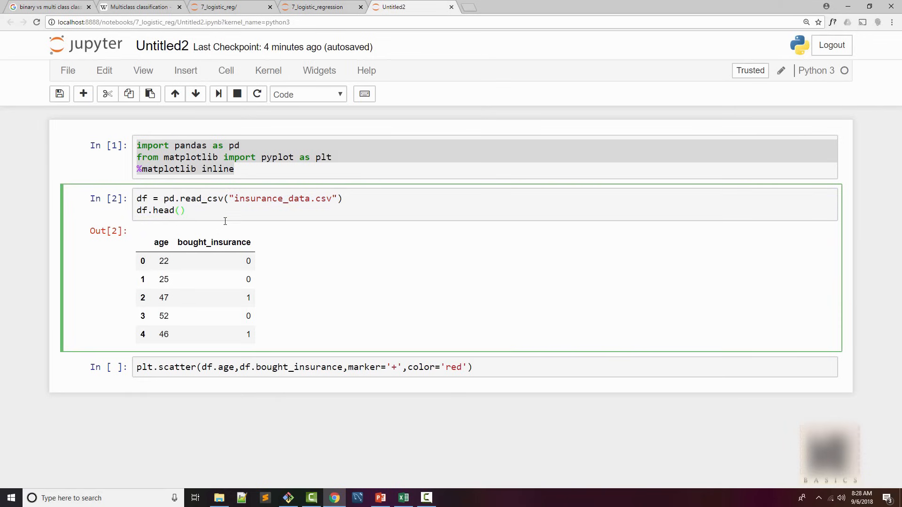
Run the plt.scatter cell drawing red plus markers of age against bought_insurance
left_click(493, 367)
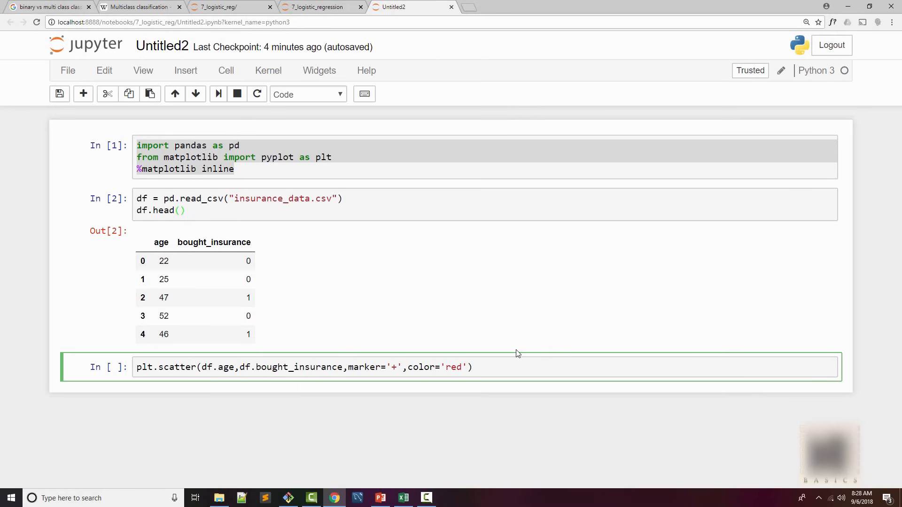
key("ctrl+Return")
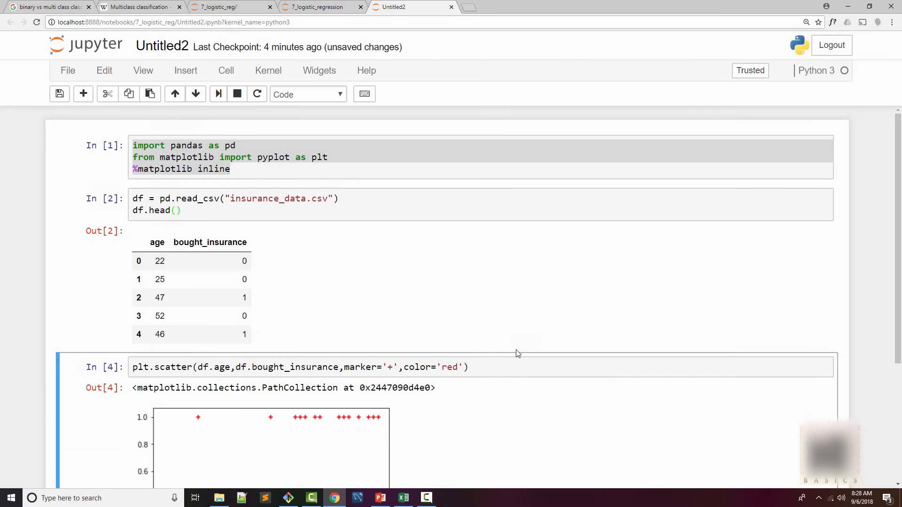
scroll(452, 332, "down", 4)
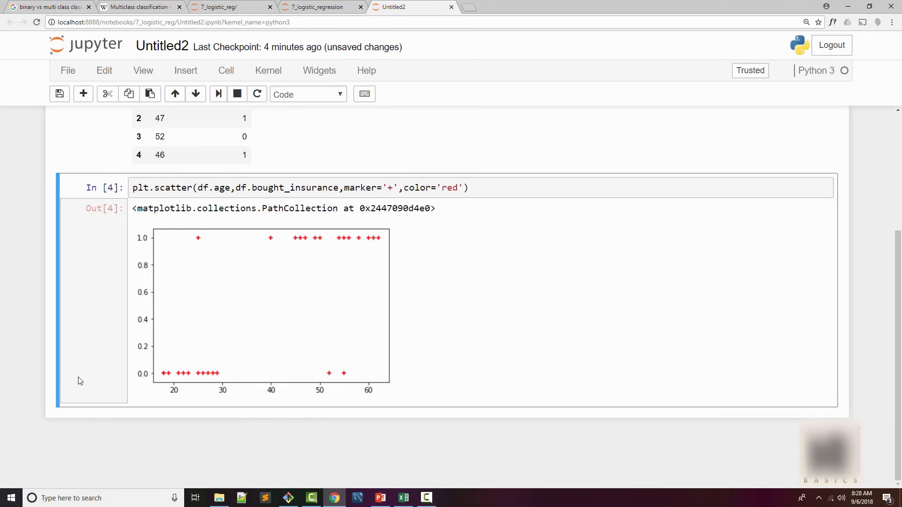
Run df.shape in a new cell to confirm 27 rows and 2 columns
key("b")
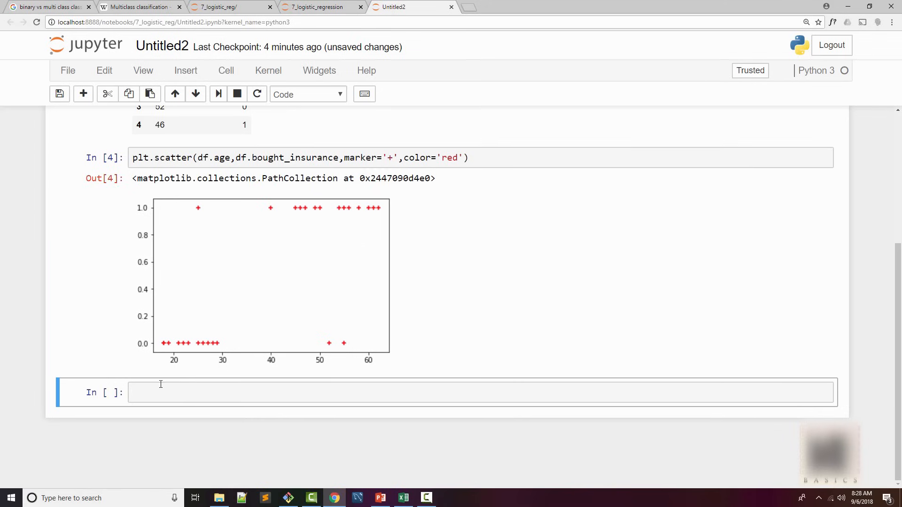
left_click(162, 385)
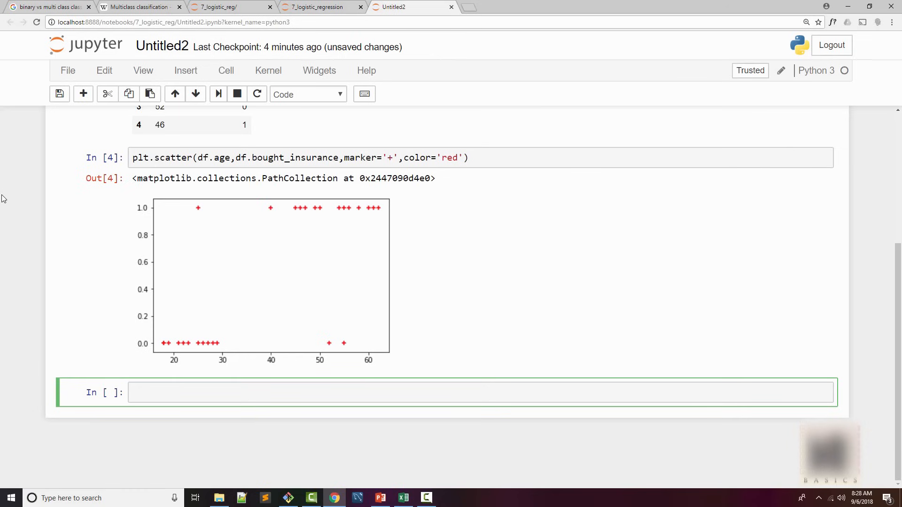
type("df.shape")
key("ctrl+Return")
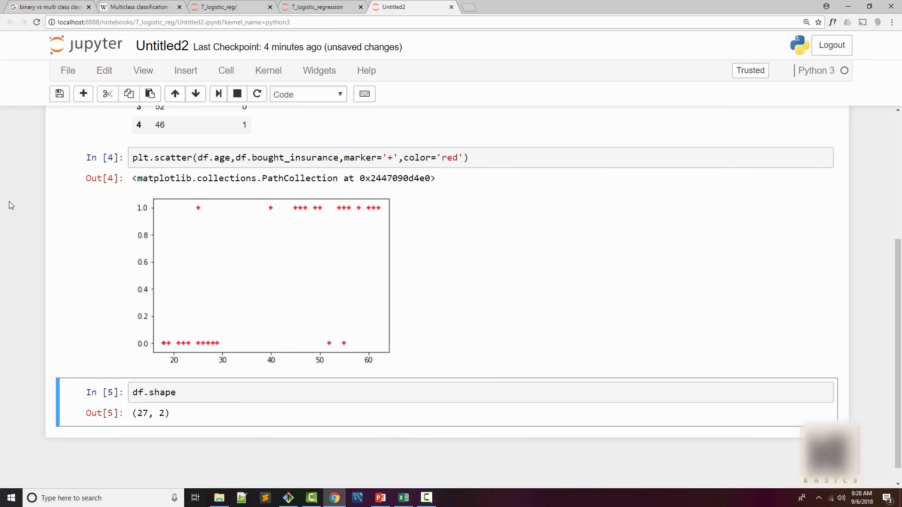
scroll(29, 232, "down", 1)
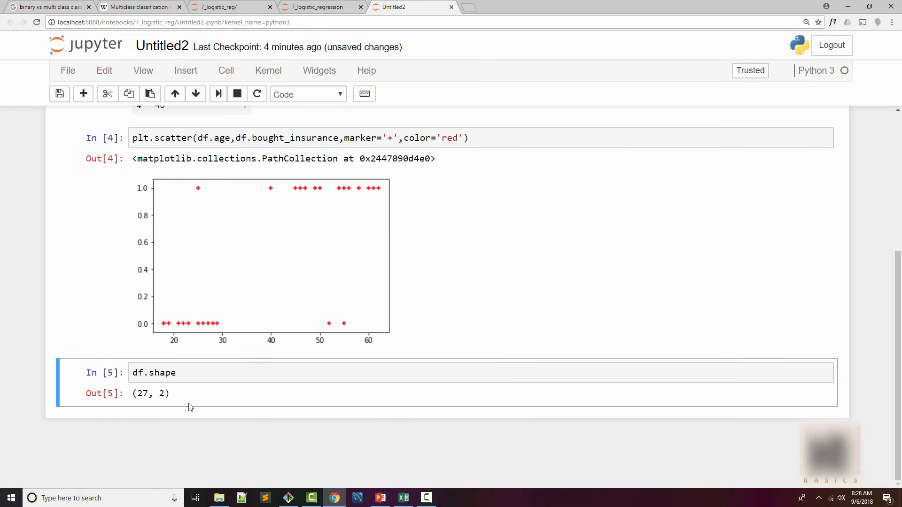
Replace it with the train_test_split import from sklearn.model_selection and run it
triple_click(188, 378)
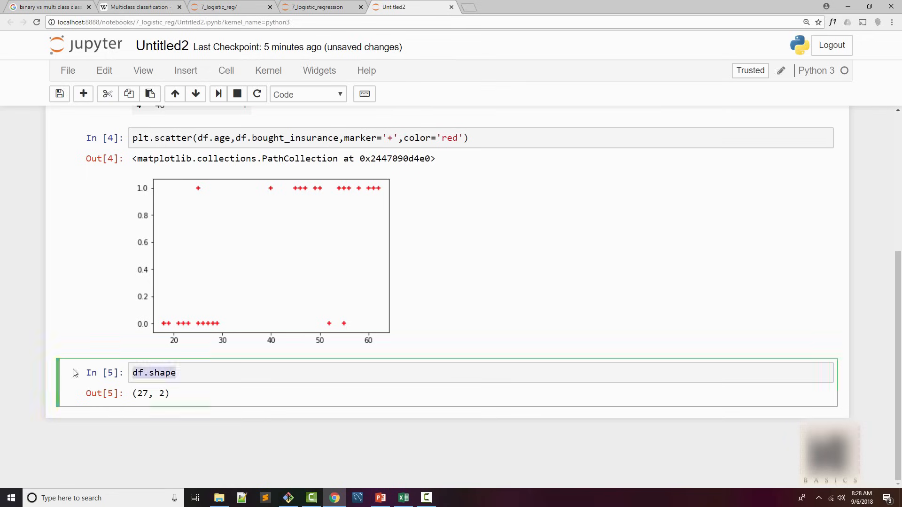
type("from sklearn.")
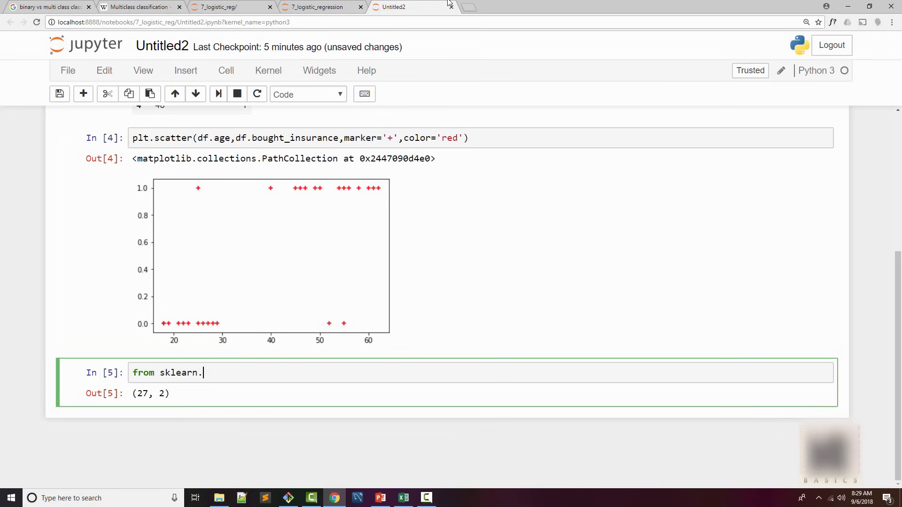
type("model_sele")
type("ction import train_test_split")
key("shift+Return")
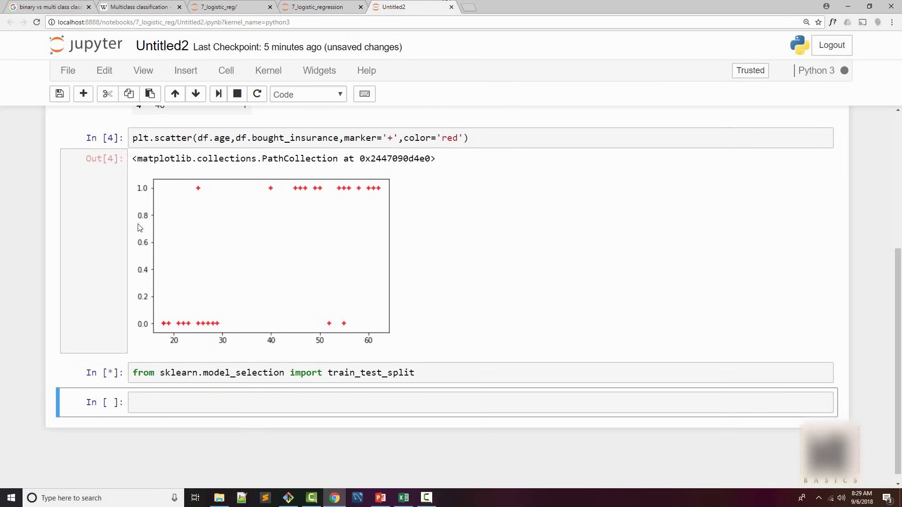
Write train_test_split(df[['age']],df.bought_insurance,test_size) in the new cell
left_click(166, 391)
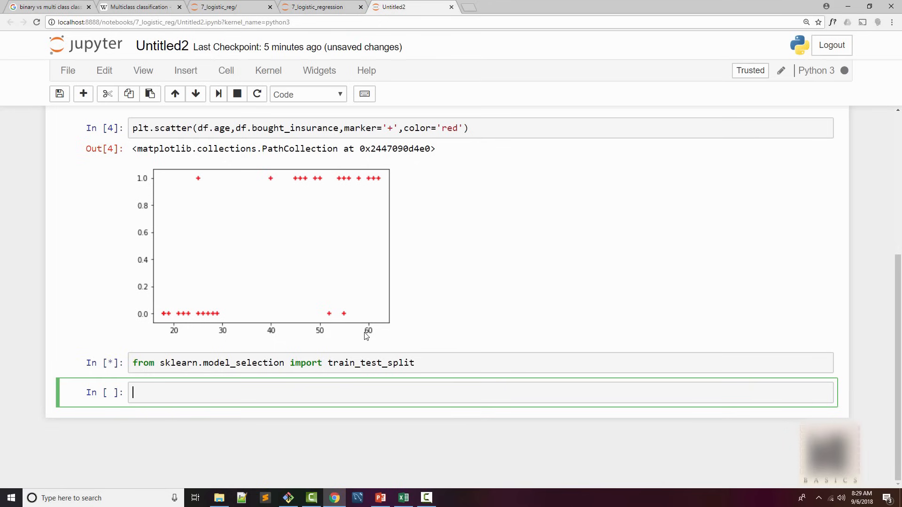
double_click(357, 362)
key("ctrl+c")
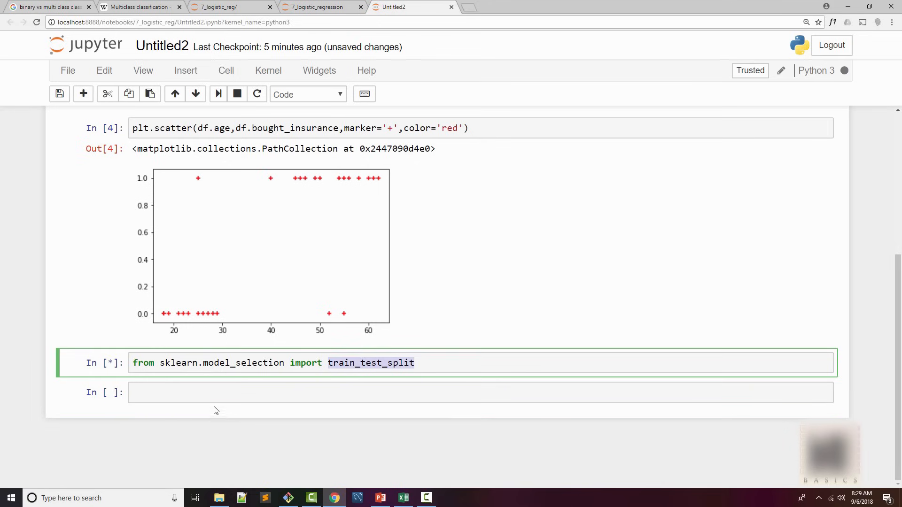
left_click(203, 392)
key("ctrl+v")
type("(df[")
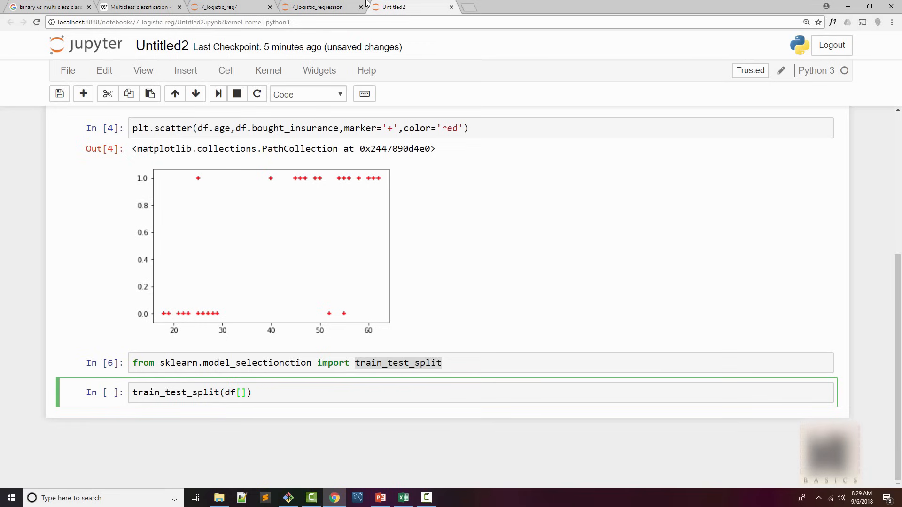
type("['age")
key("Left")
key("Left")
key("Left")
key("Left")
key("Left")
key("shift+Right")
key("shift+Right")
key("shift+Right")
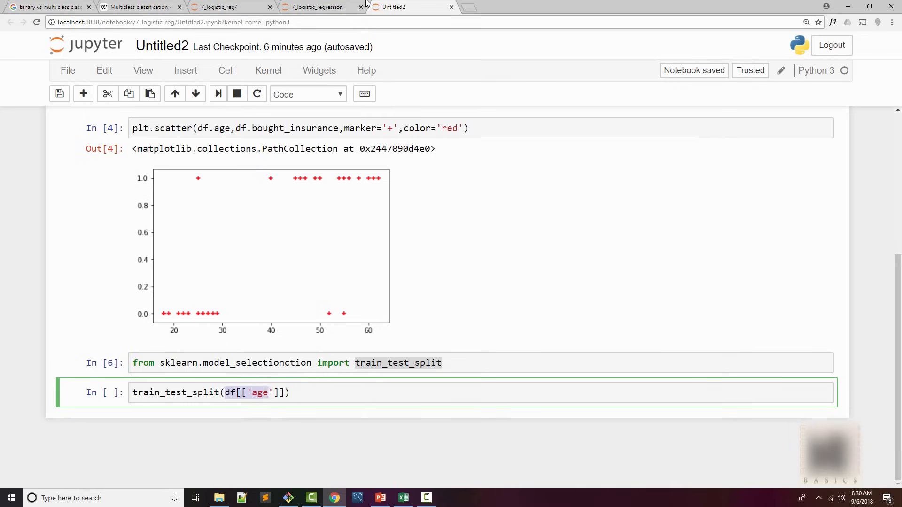
key("shift+Right")
key("shift+Right")
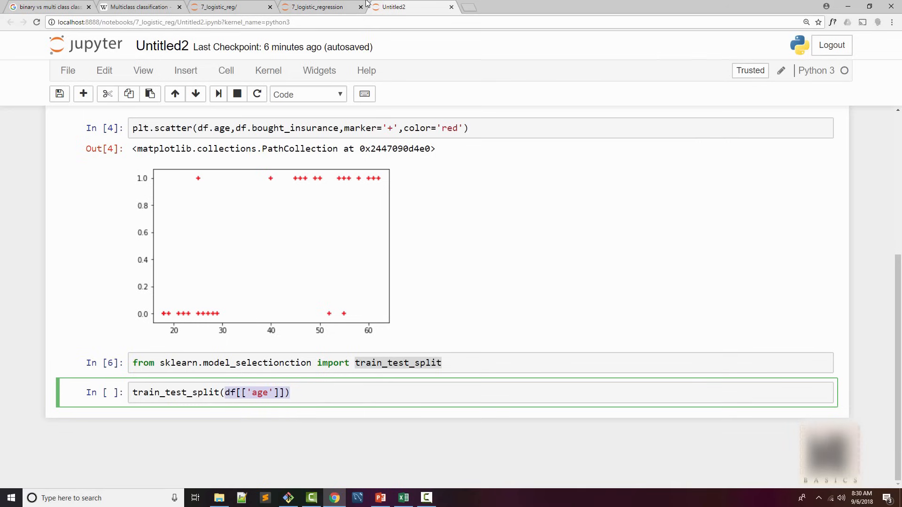
key("Right")
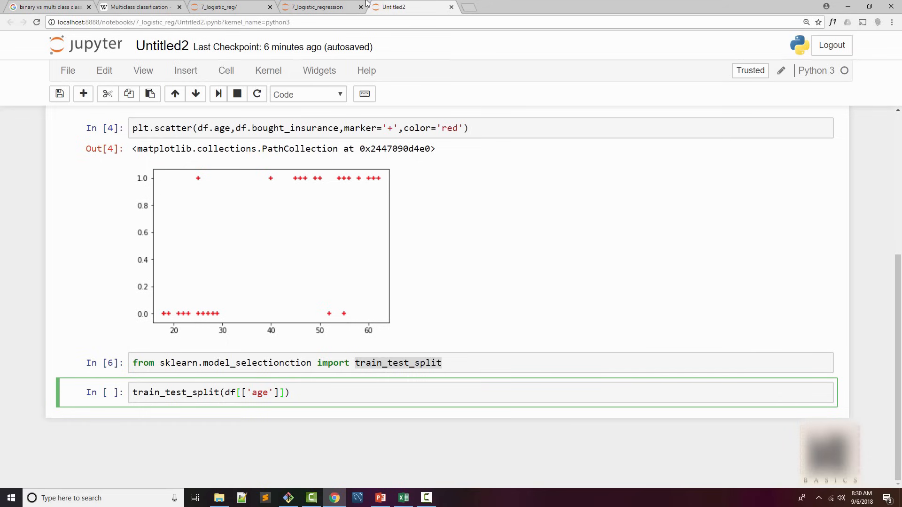
type(",df.bought_insurance")
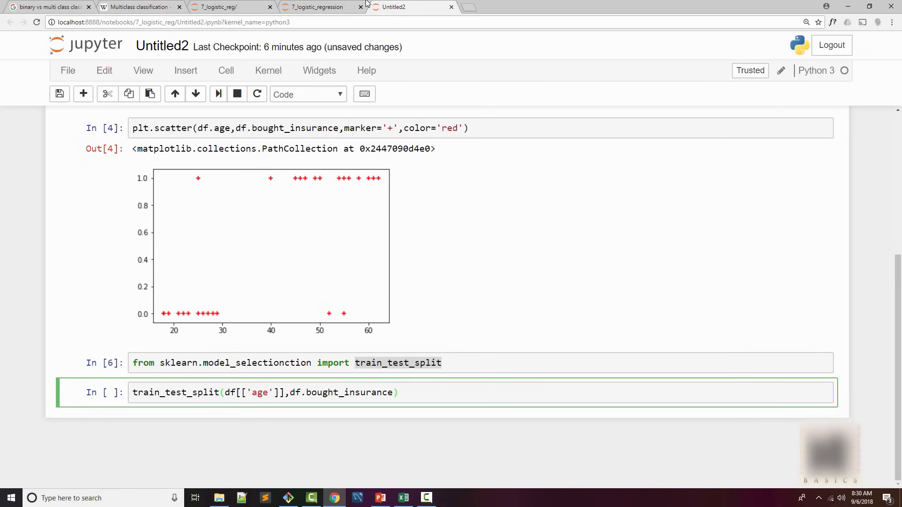
type(",test_size")
Show the train_test_split documentation tooltip with Shift+Tab
left_click(189, 393)
key("shift+Tab")
Expand the documentation into the pager and find the test_size parameter
left_click(578, 414)
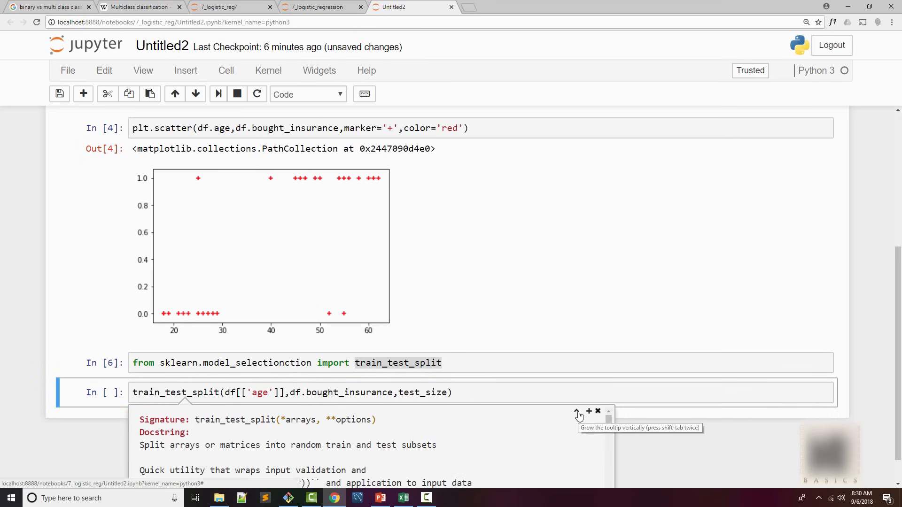
scroll(352, 441, "down", 5)
scroll(387, 440, "up", 5)
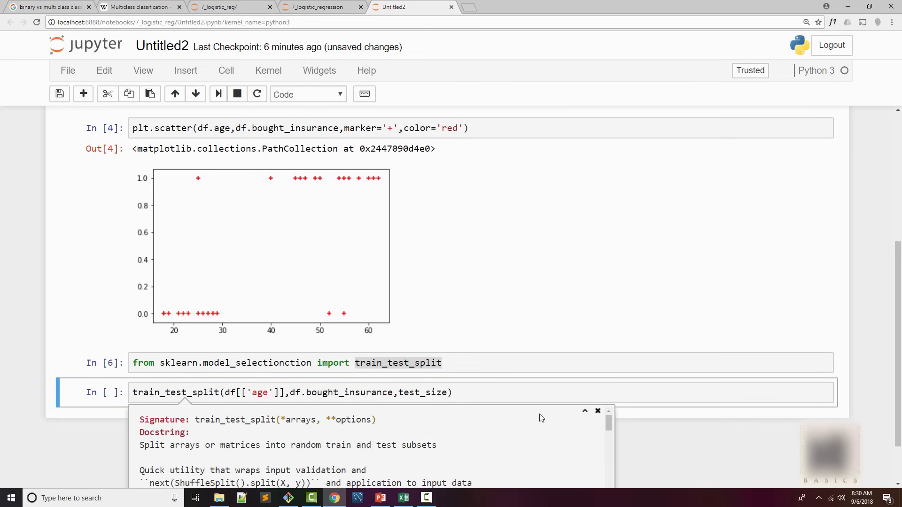
left_click(584, 412)
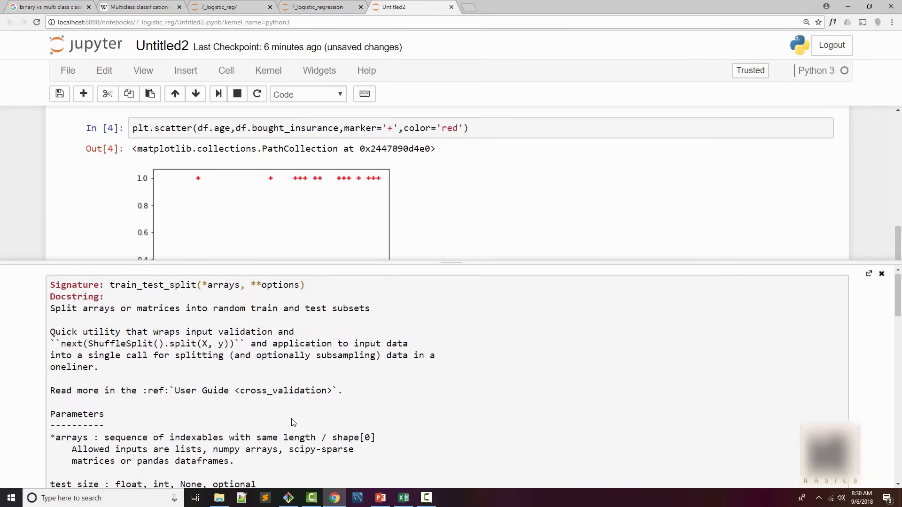
scroll(292, 423, "down", 2)
scroll(293, 423, "down", 1)
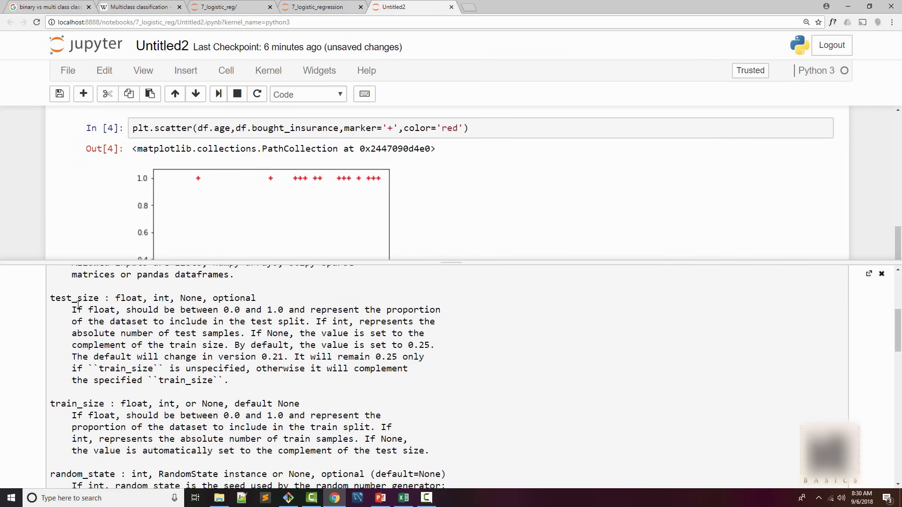
double_click(55, 300)
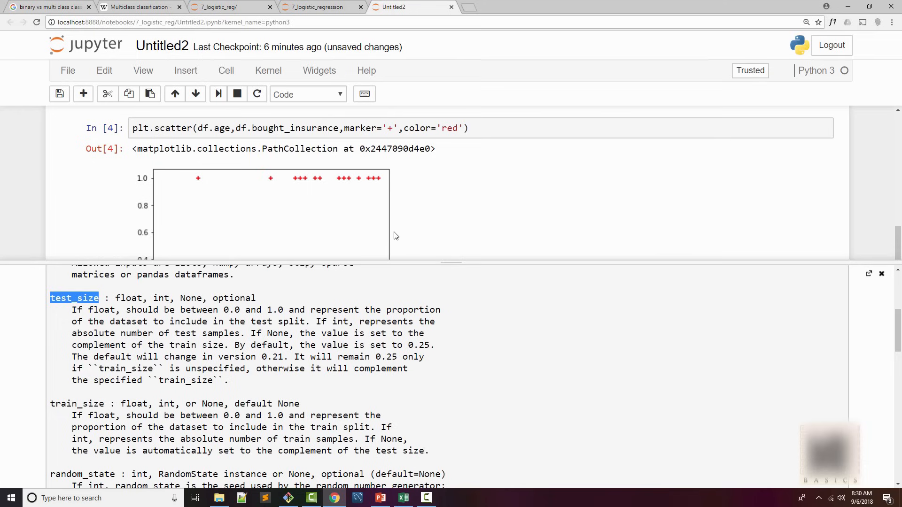
left_click(437, 229)
scroll(437, 228, "down", 2)
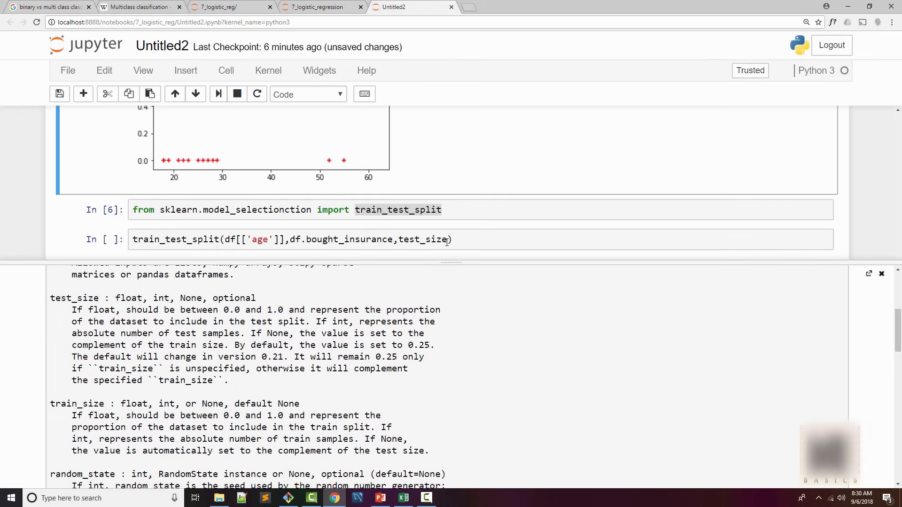
Change the split argument to train_size=0.9
left_click(445, 240)
type("=0")
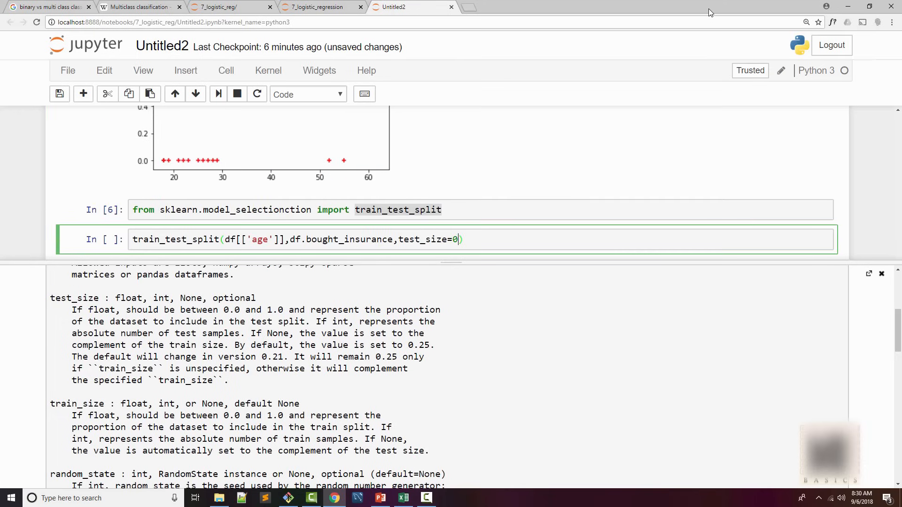
type(".9")
key("Left")
key("Left")
key("Left")
key("BackSpace")
key("BackSpace")
key("BackSpace")
type("rain")
key("End")
Assign the split to X_train, X_test, y_train, y_test from the docstring example and run it
left_click(259, 370)
scroll(259, 371, "down", 4)
scroll(258, 368, "down", 2)
scroll(232, 374, "down", 2)
scroll(242, 373, "down", 1)
scroll(99, 370, "down", 1)
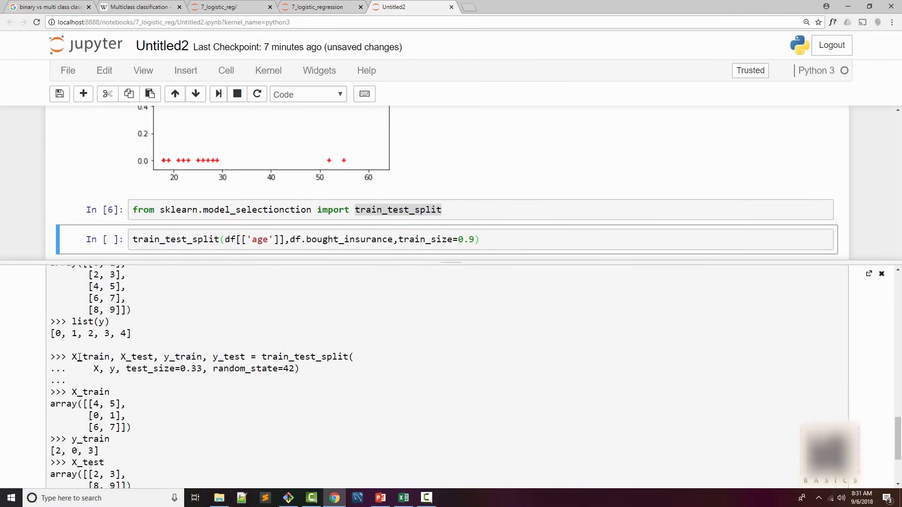
left_click_drag(72, 357, 258, 357)
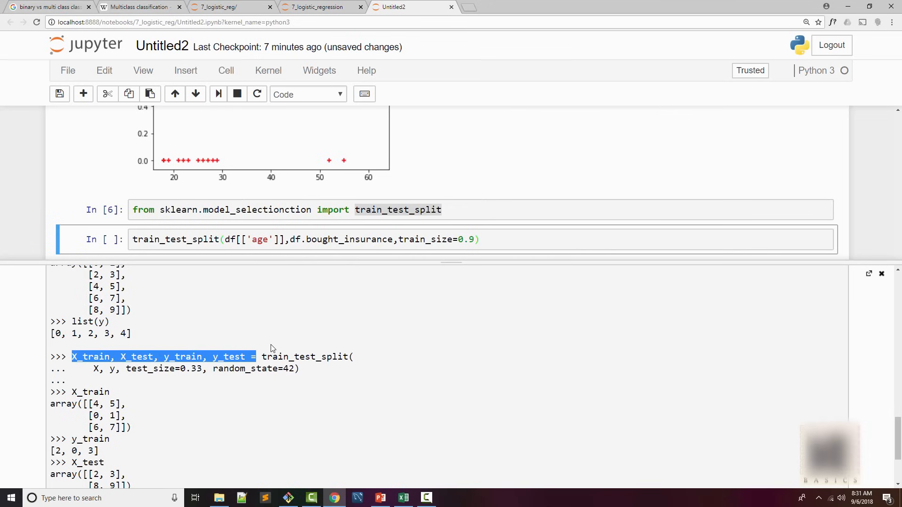
left_click(132, 241)
type("X_train, X_test, y_train, y_test =")
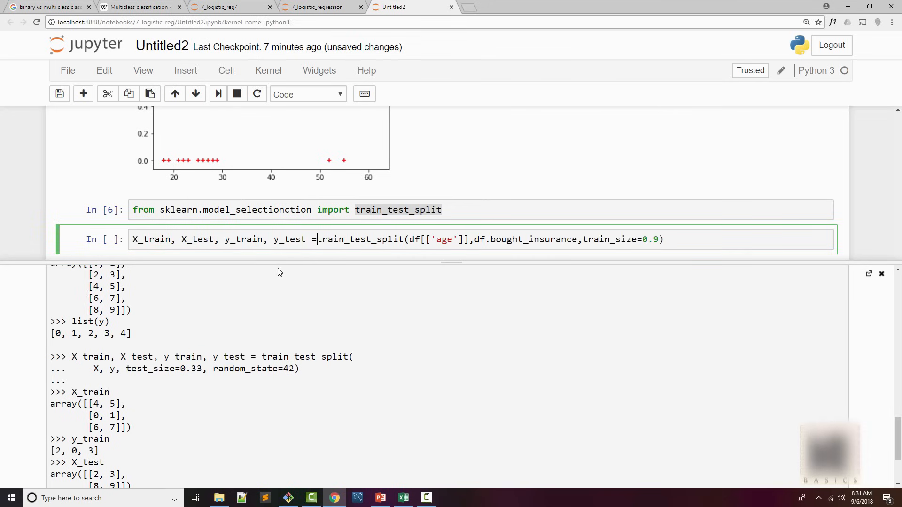
left_click(881, 274)
left_click(711, 386)
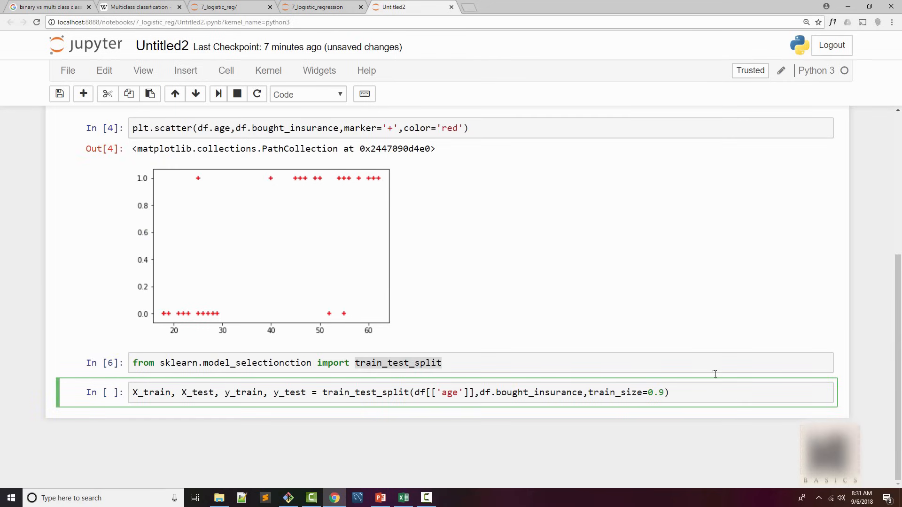
key("shift+Return")
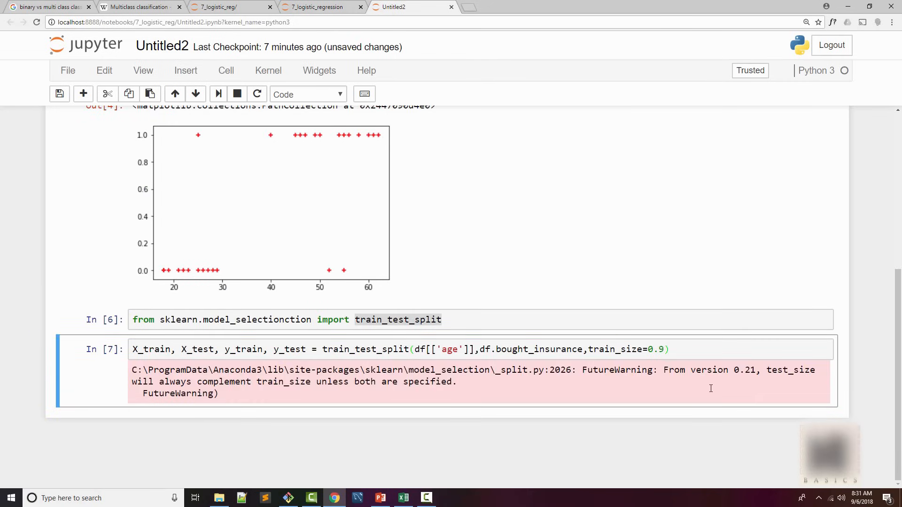
Switch the argument to test_size=0.1, rerun the split and add an empty cell below
left_click(617, 348)
key("BackSpace")
key("BackSpace")
key("BackSpace")
key("BackSpace")
type("est")
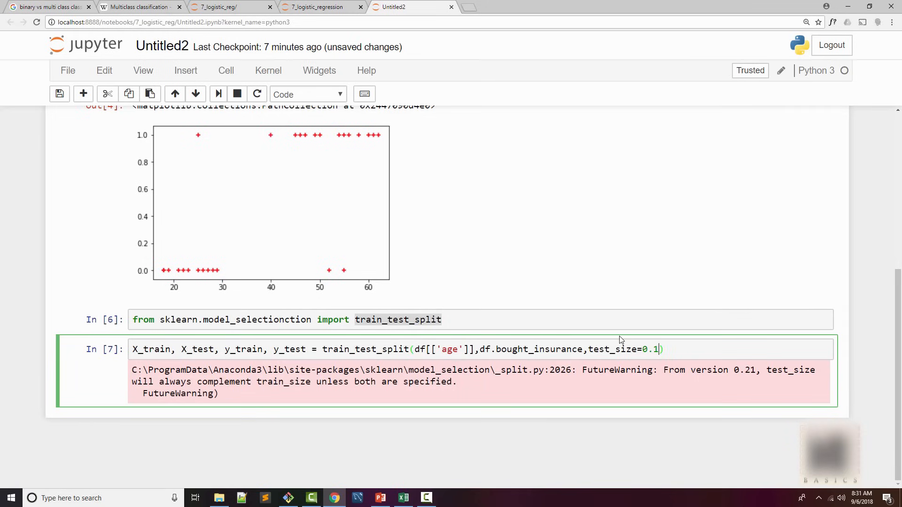
key("ctrl+Return")
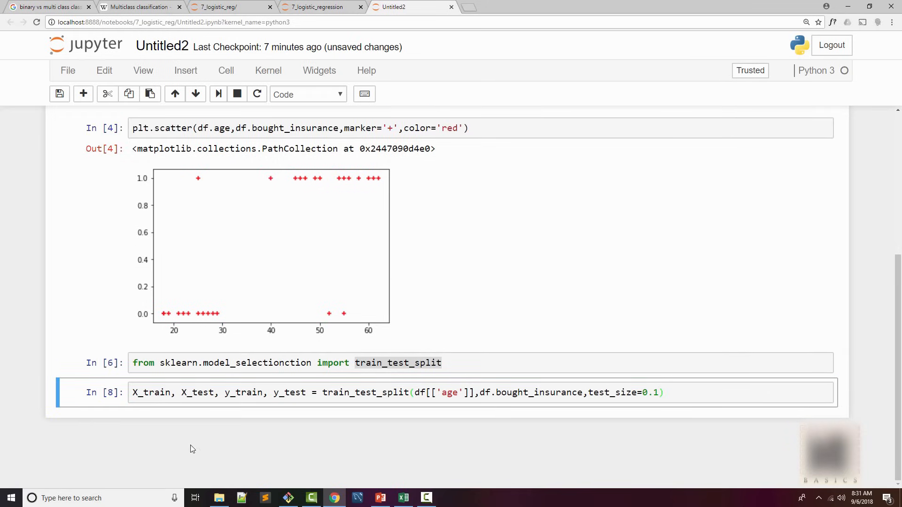
key("b")
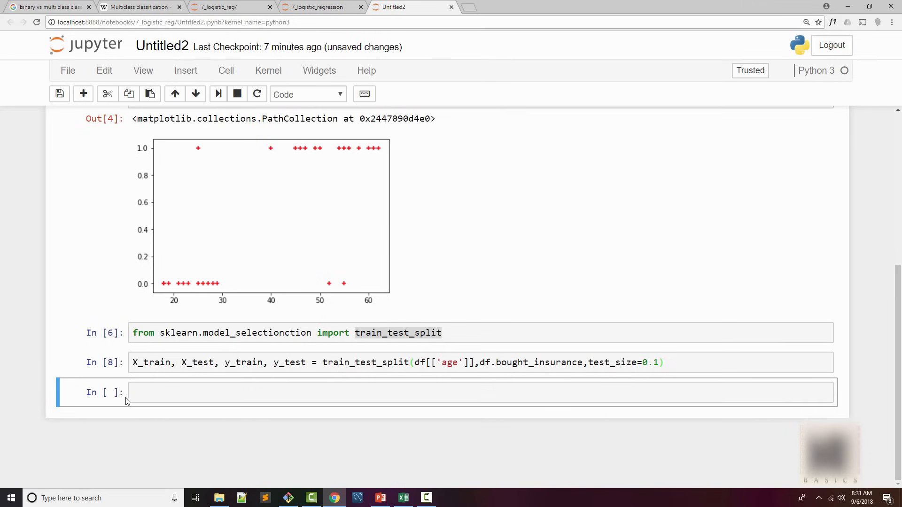
left_click(169, 393)
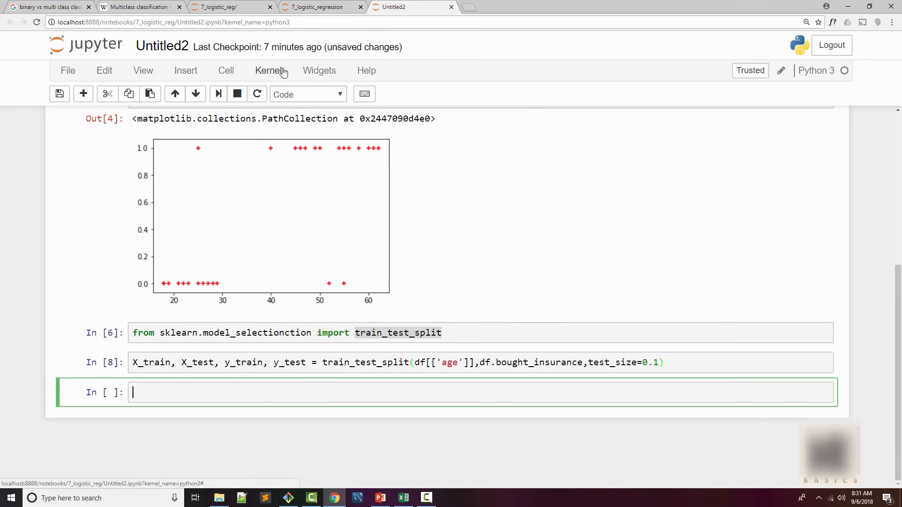
type("X_test")
Display X_test (ages 18, 23, 40), then display the X_train age table in a new cell
key("ctrl+Return")
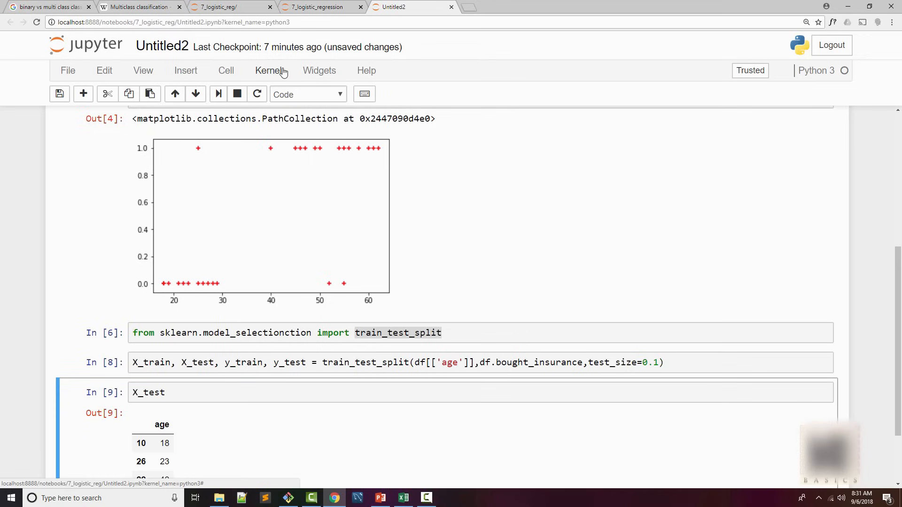
scroll(233, 410, "down", 2)
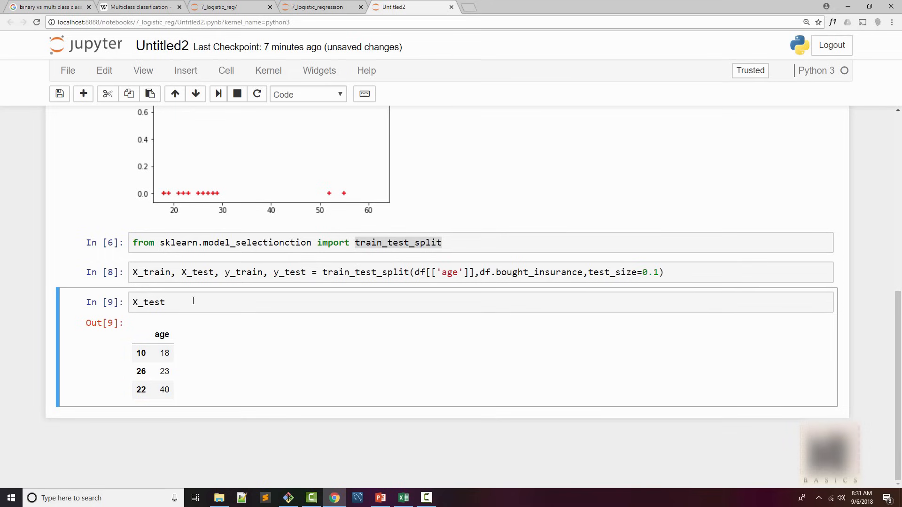
key("b")
key("Return")
type("X_train")
key("ctrl+Return")
scroll(269, 326, "down", 5)
scroll(271, 326, "down", 1)
scroll(271, 327, "up", 1)
scroll(273, 326, "up", 1)
scroll(272, 326, "down", 1)
scroll(273, 326, "up", 1)
scroll(273, 326, "up", 5)
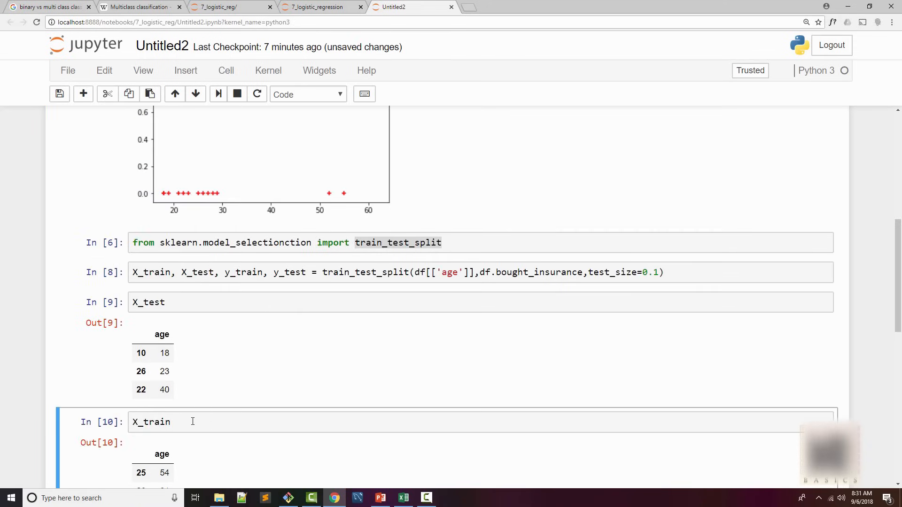
left_click_drag(191, 421, 99, 417)
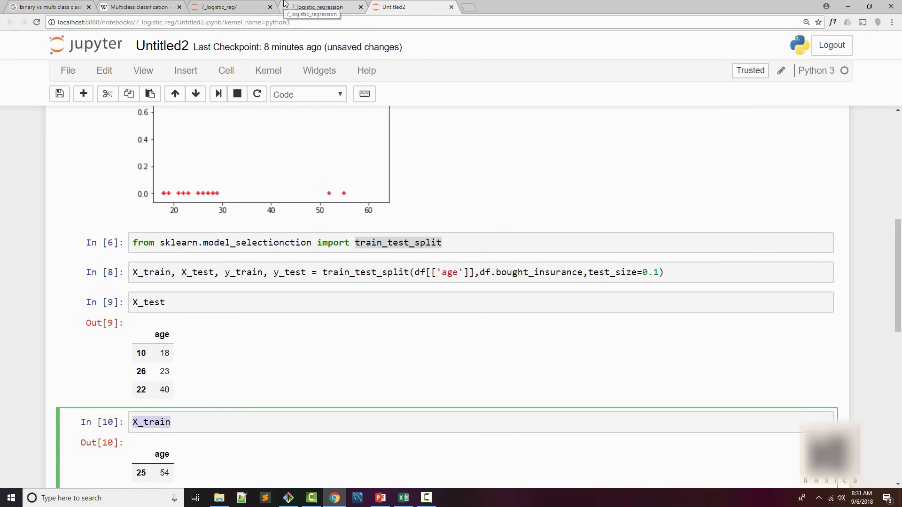
type("from sklean.")
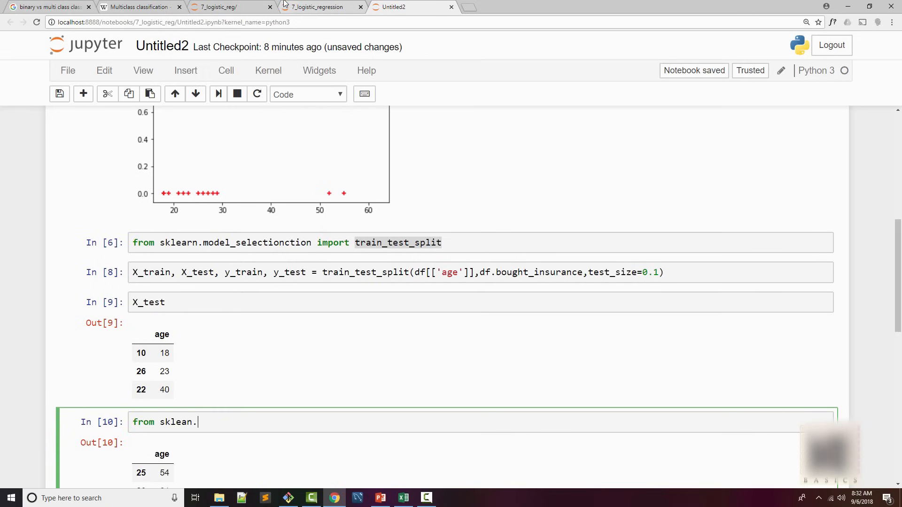
type("linear_m")
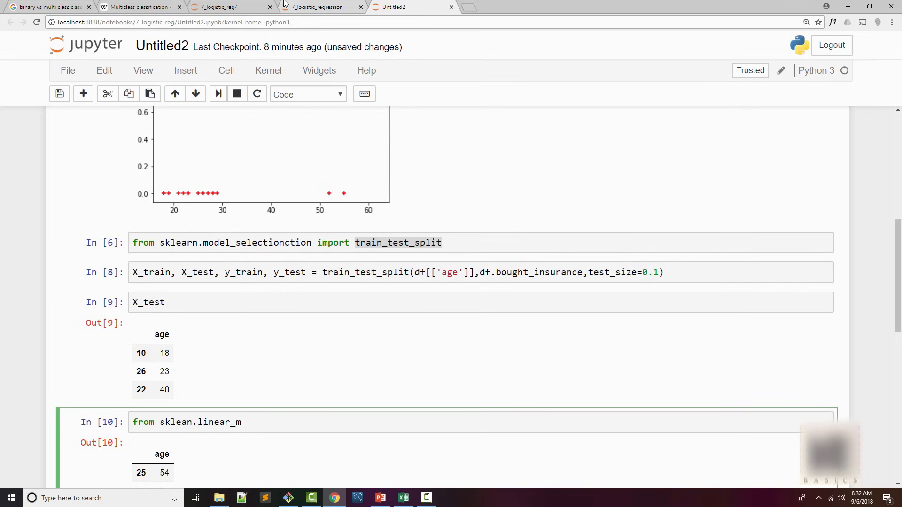
type("odel import LogisticRegression()")
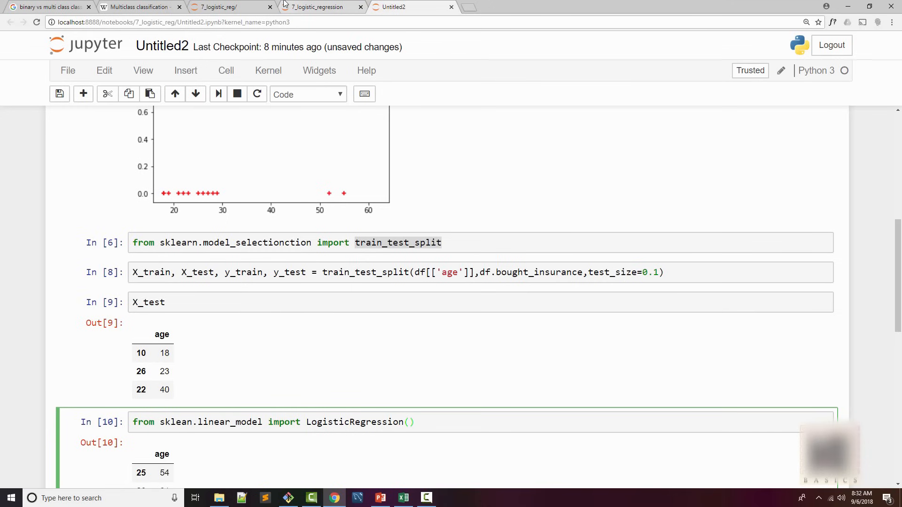
Import LogisticRegression from sklearn.linear_model, fixing the parentheses and the 'sklean' typo
key("ctrl+Return")
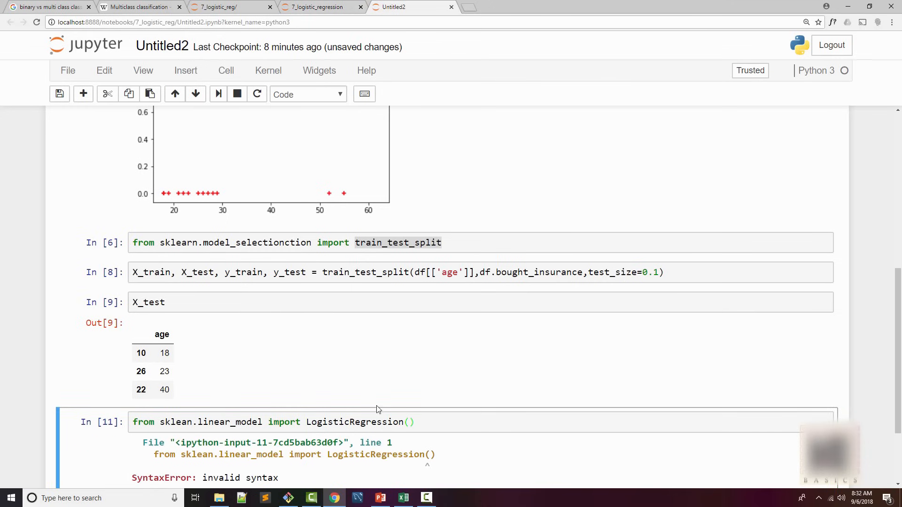
scroll(376, 409, "down", 2)
left_click(436, 318)
key("BackSpace")
key("BackSpace")
key("ctrl+Return")
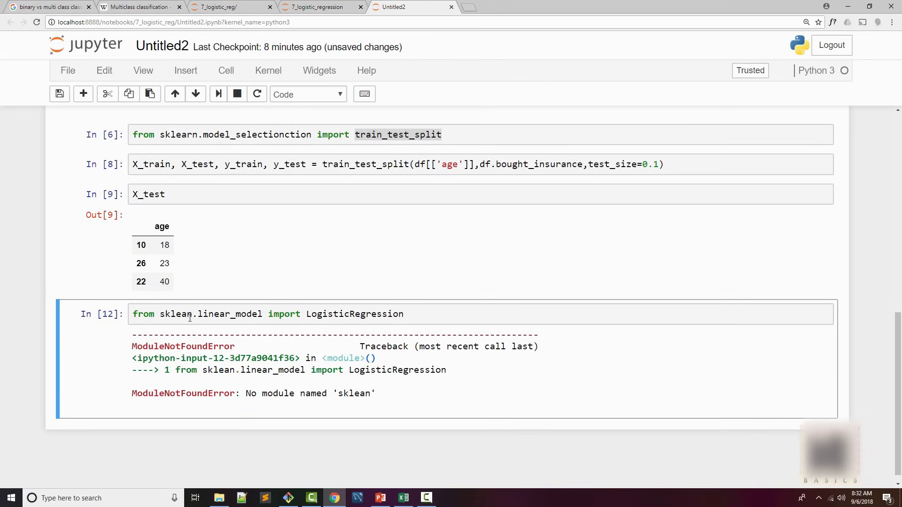
left_click(187, 314)
type("r")
key("ctrl+Return")
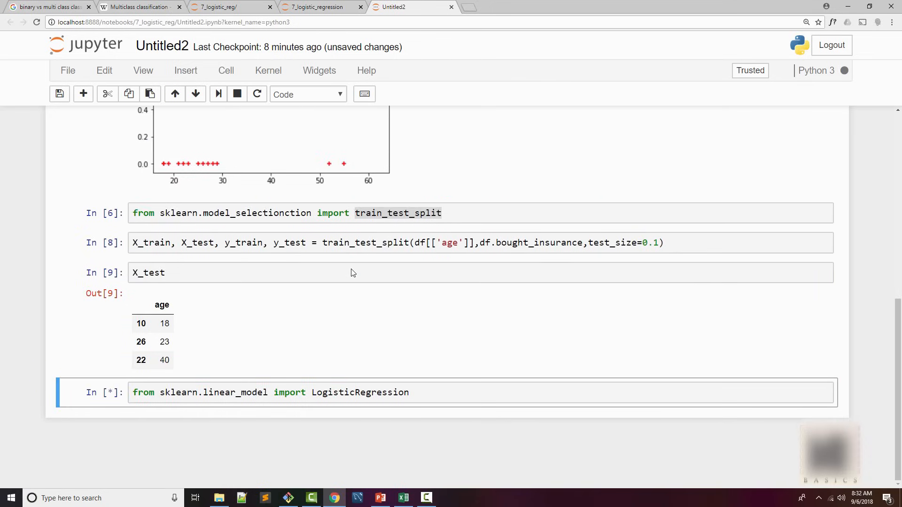
Add a new cell and copy the LogisticRegression name for the model line
key("shift+Return")
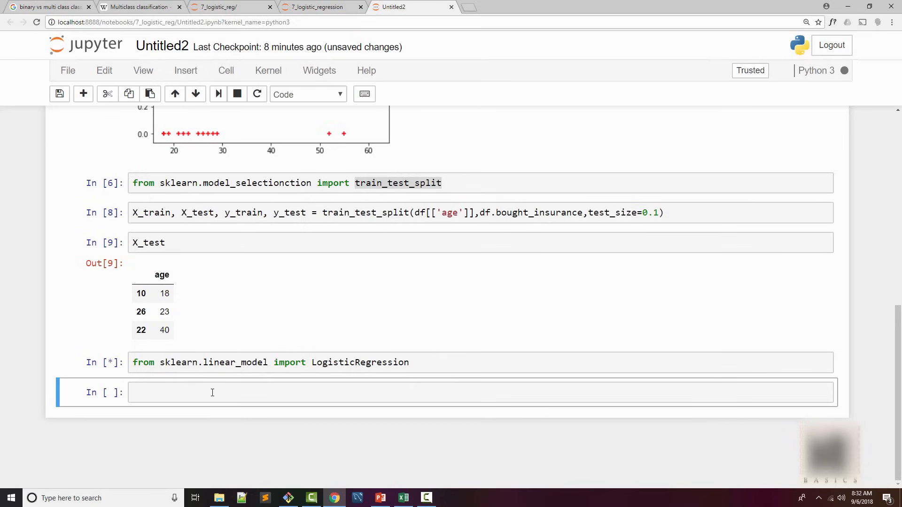
double_click(346, 362)
key("ctrl+c")
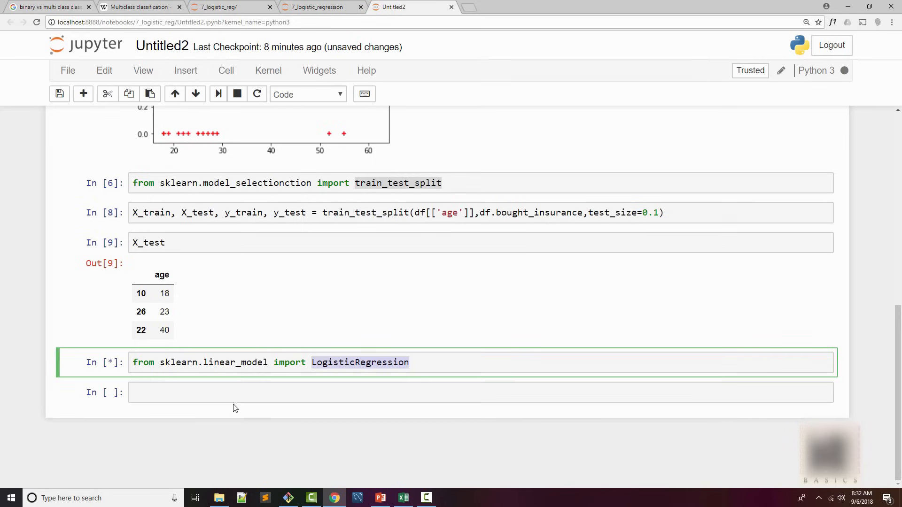
left_click(232, 401)
type("model ")
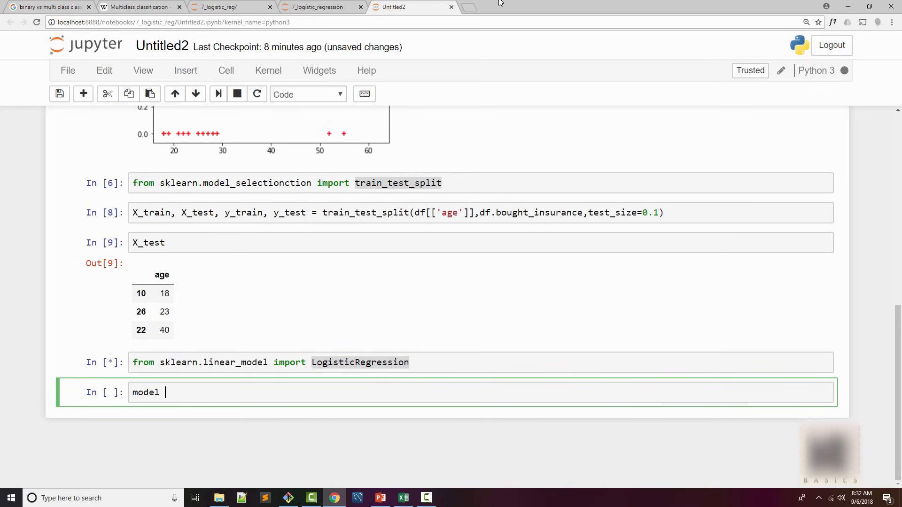
type("=")
Create model = LogisticRegression() and run it, then start a new cell
key("ctrl+v")
type("()")
key("ctrl+Return")
key("b")
left_click(168, 399)
type("model.fit()")
Run model.fit(X_train,y_train) to train the model, showing its fitted parameters
key("Left")
key("shift+Left")
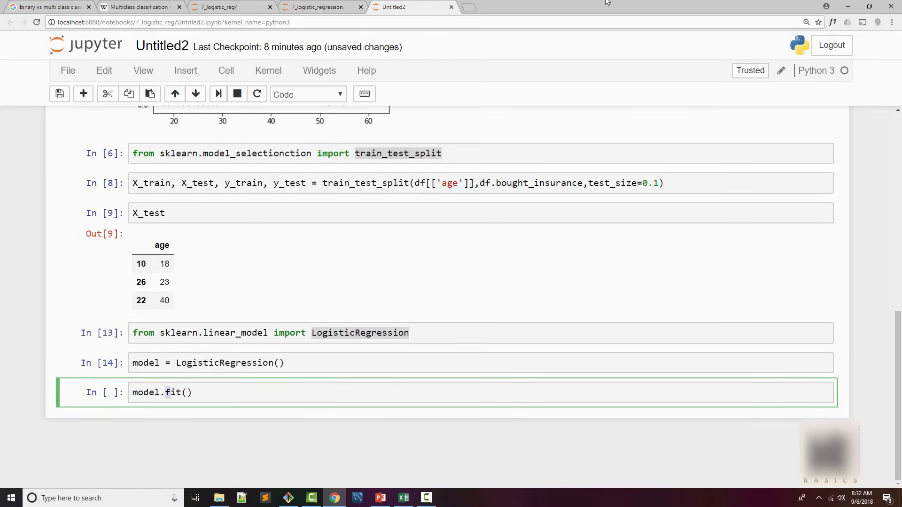
key("End")
type("X_train")
type(",y_t")
key("Tab")
key("Down")
key("Return")
key("ctrl+Return")
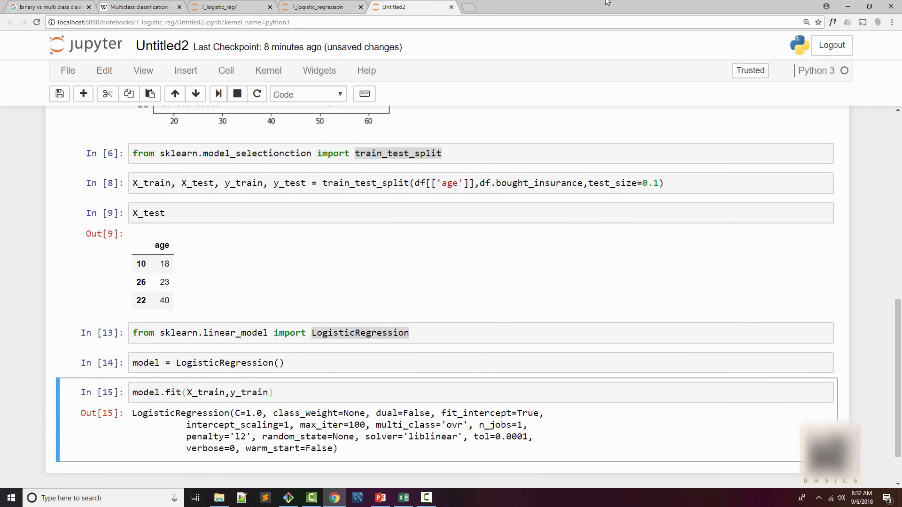
scroll(286, 345, "down", 2)
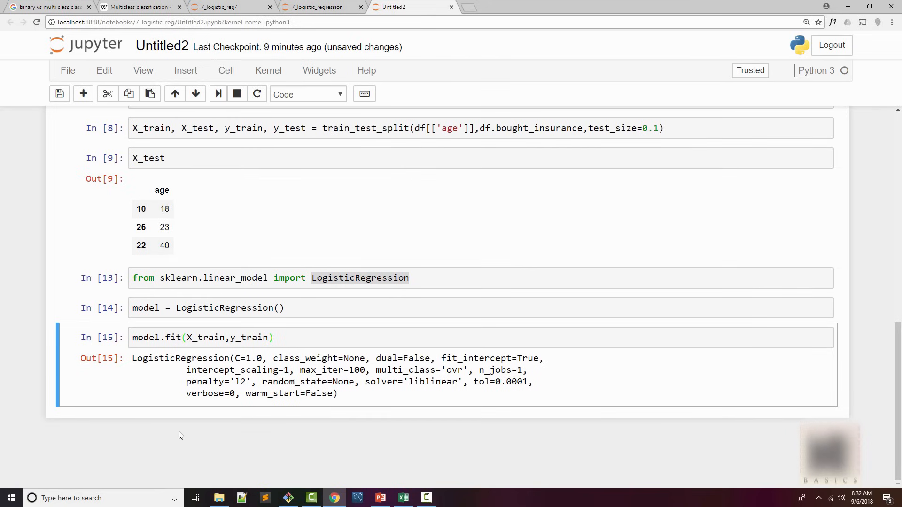
key("b")
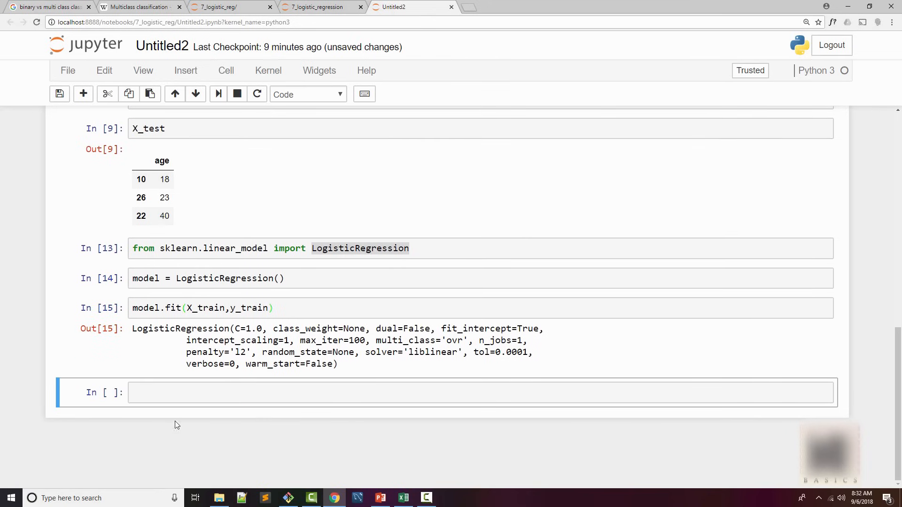
Run model.predict(X_test), getting the predictions [0, 0, 1]
left_click(171, 400)
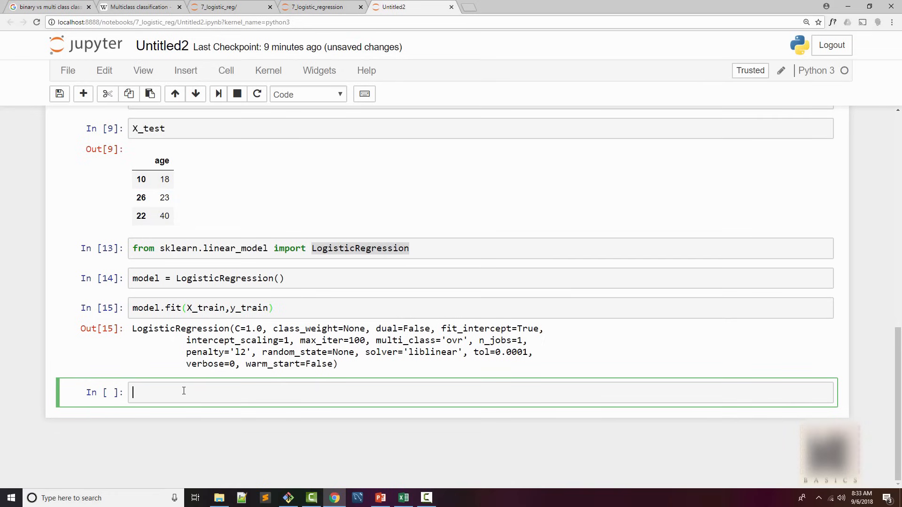
type("model.predi")
key("Return")
type("X")
type("_test")
key("shift+Return")
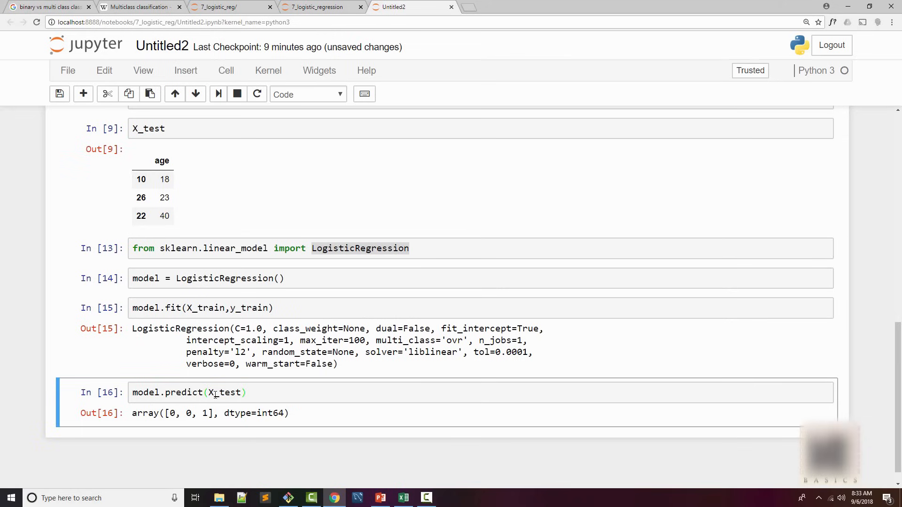
left_click_drag(169, 413, 209, 413)
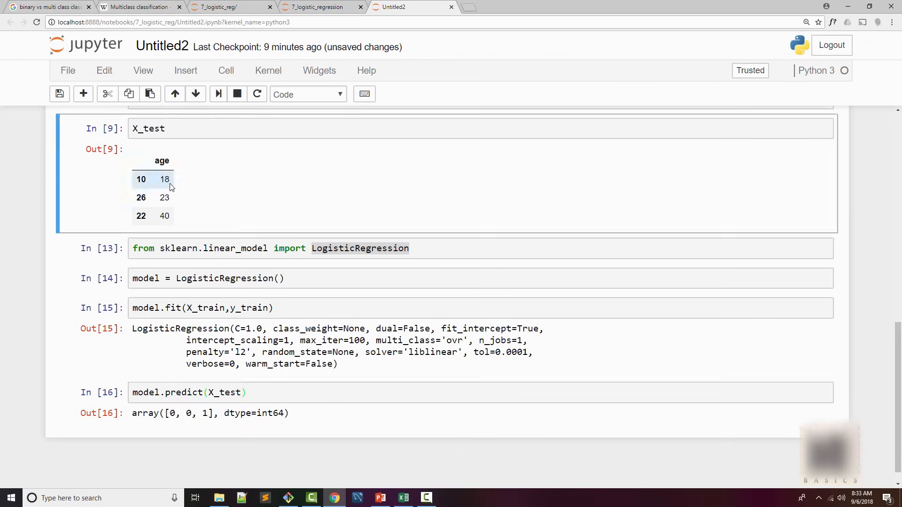
Compare the test ages 18, 23 and 40 with their predictions, then add an empty cell below
left_click_drag(161, 179, 173, 201)
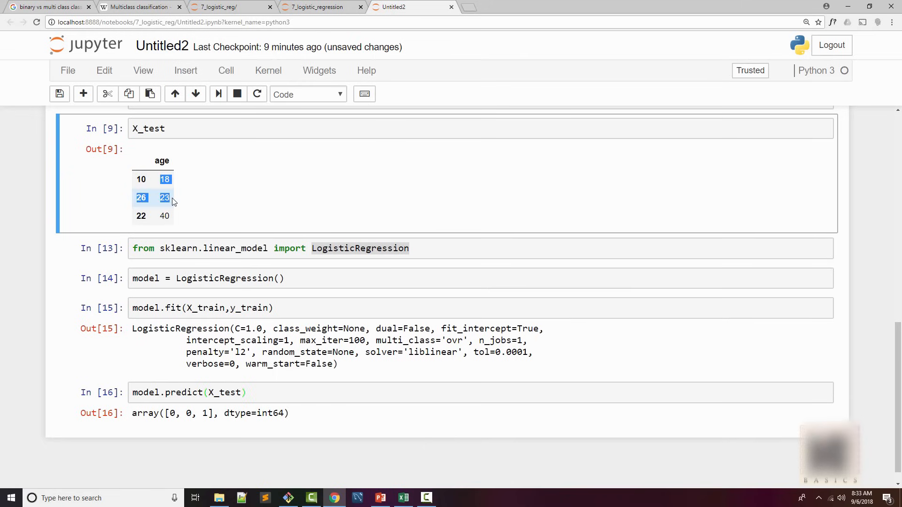
left_click(175, 202)
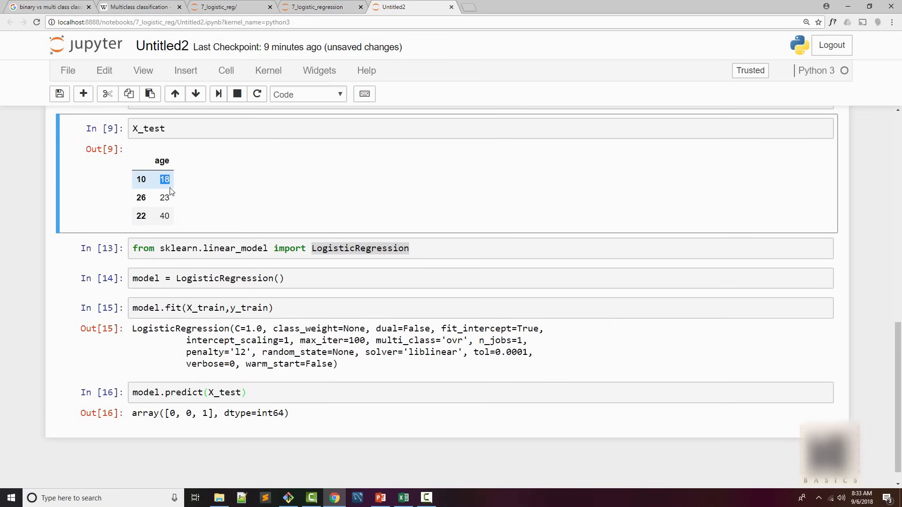
double_click(172, 202)
left_click(172, 203)
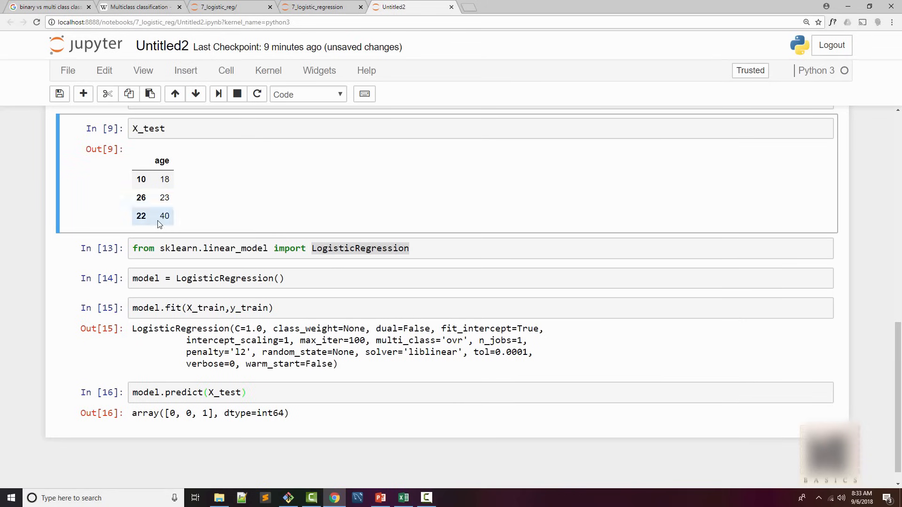
double_click(169, 217)
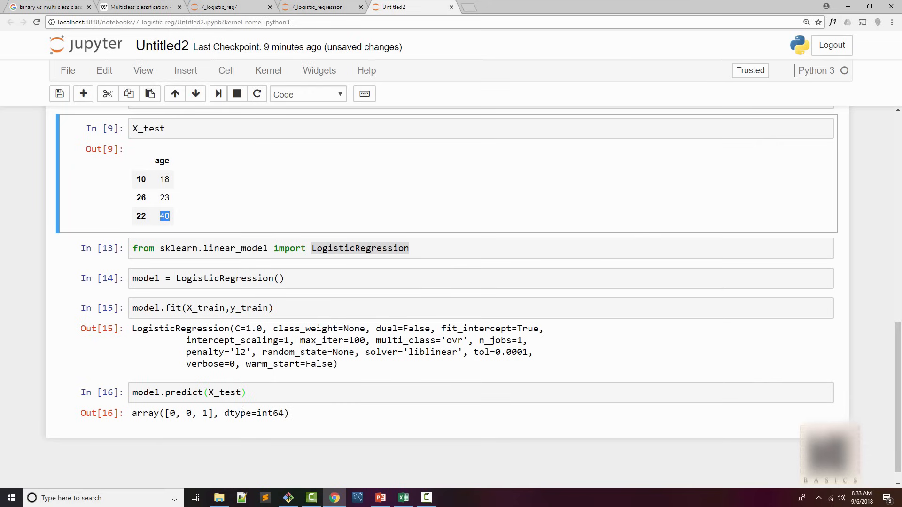
left_click(240, 393)
double_click(206, 413)
left_click(245, 396)
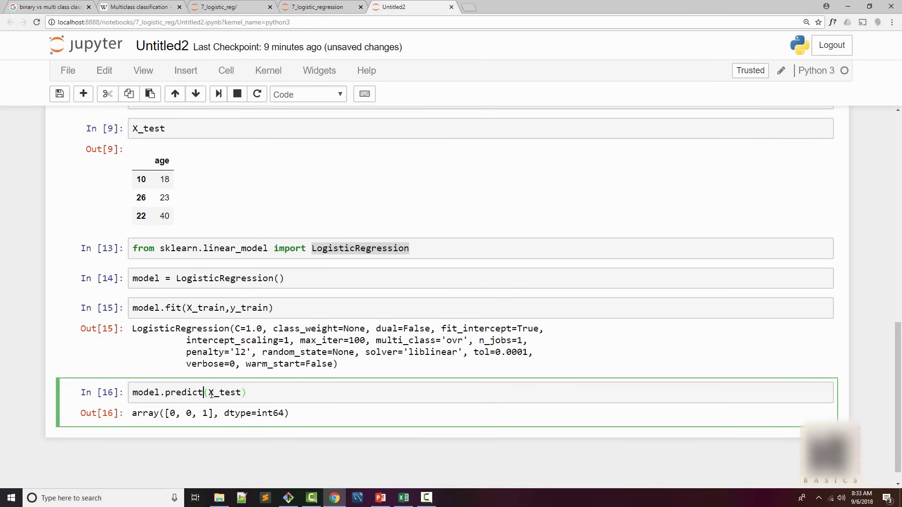
key("Escape")
key("b")
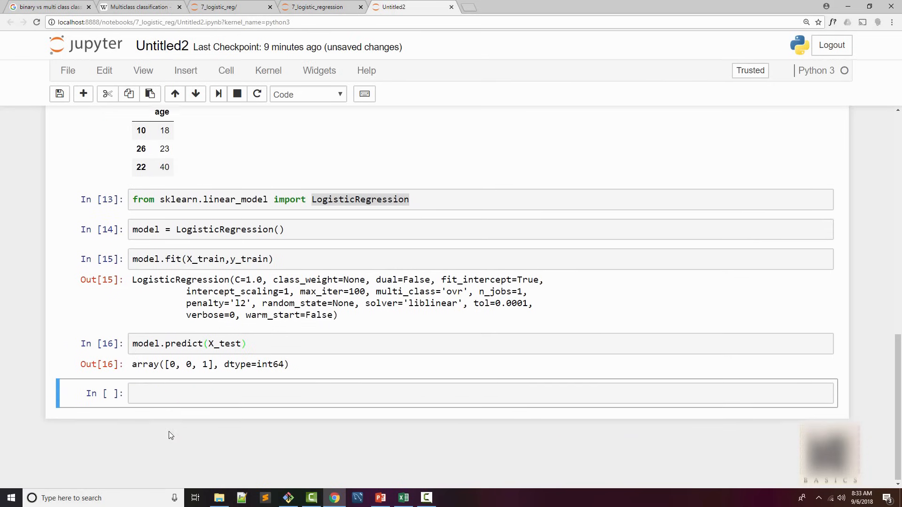
Run model.score(X_test, y_test), which returns an accuracy of 1.0
left_click(161, 400)
type("model.score()")
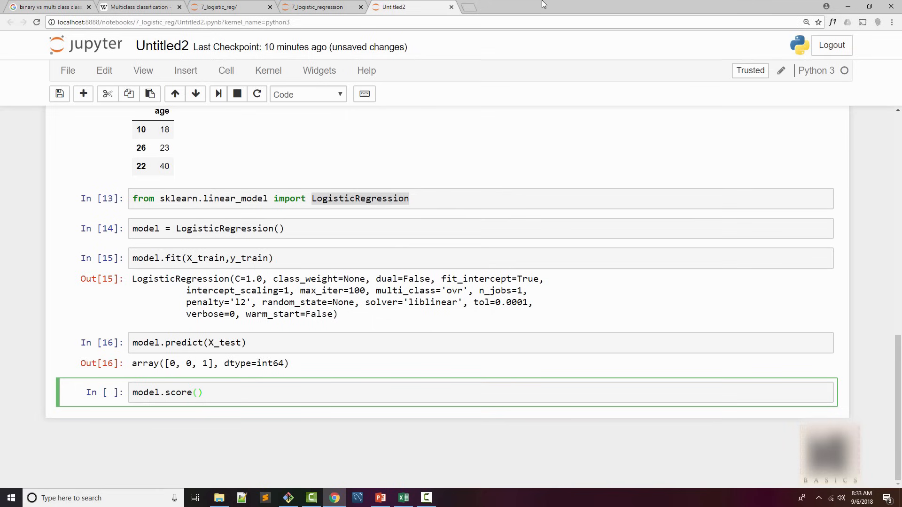
type("X_test,y_test")
key("ctrl+Return")
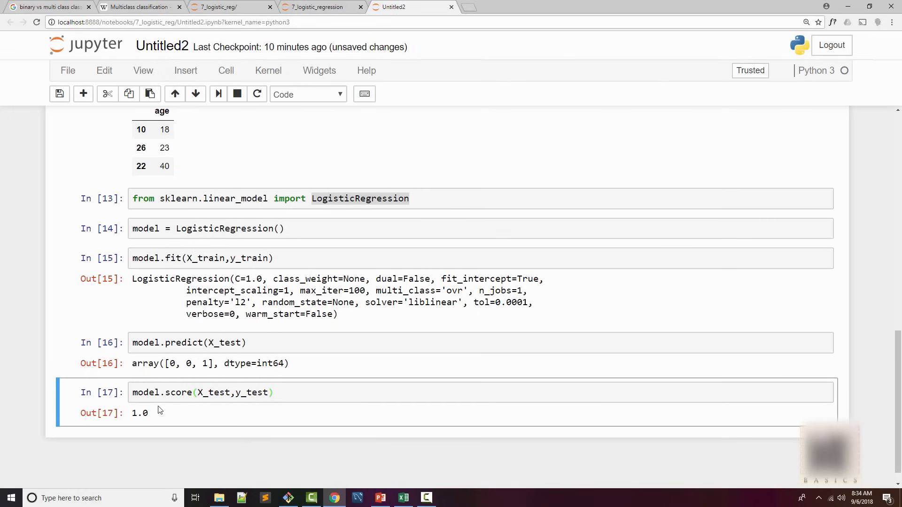
In a new cell run model.predict_proba(X_test), completed via Tab, to get the two-class probabilities
key("b")
left_click(161, 447)
type("model.predi")
key("Tab")
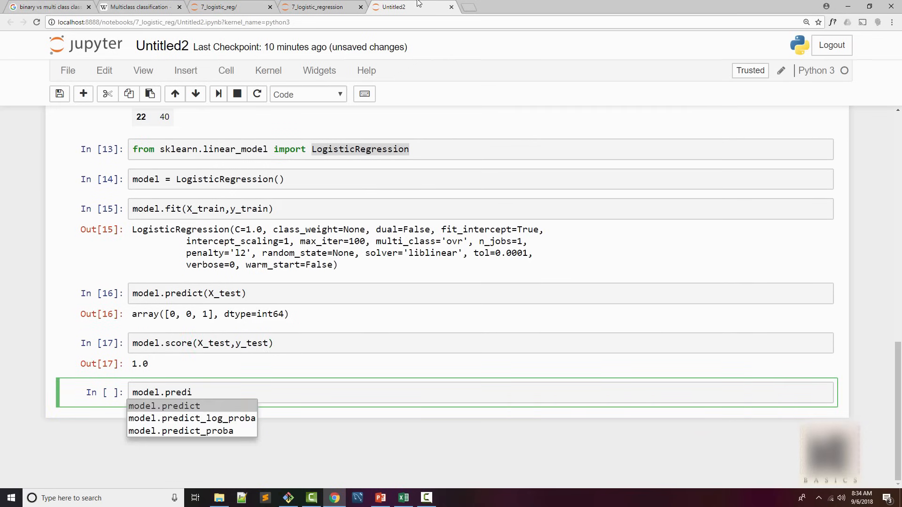
key("Down")
key("Down")
key("Down")
key("Down")
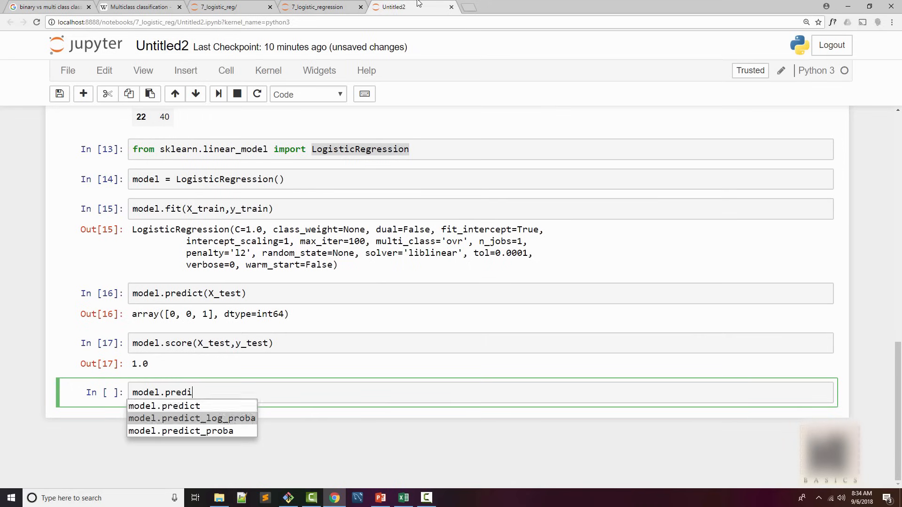
key("Down")
key("Return")
type("(X_test")
key("ctrl+Return")
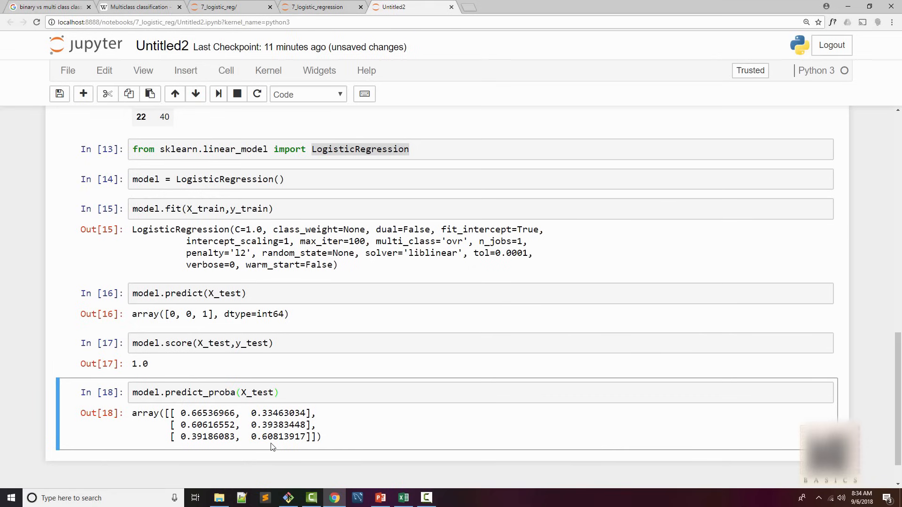
Highlight the probability values row by row, relating the first row to test age 18
left_click_drag(176, 415, 239, 416)
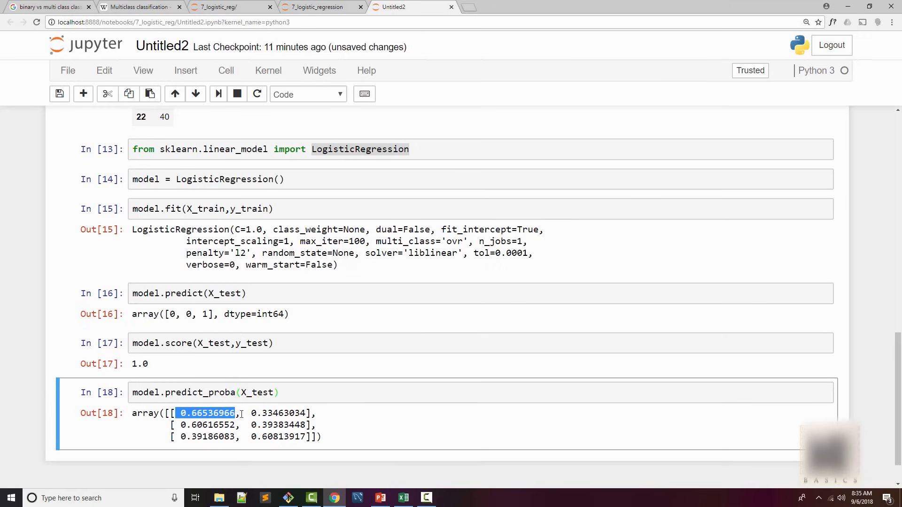
left_click(243, 415)
scroll(163, 183, "up", 2)
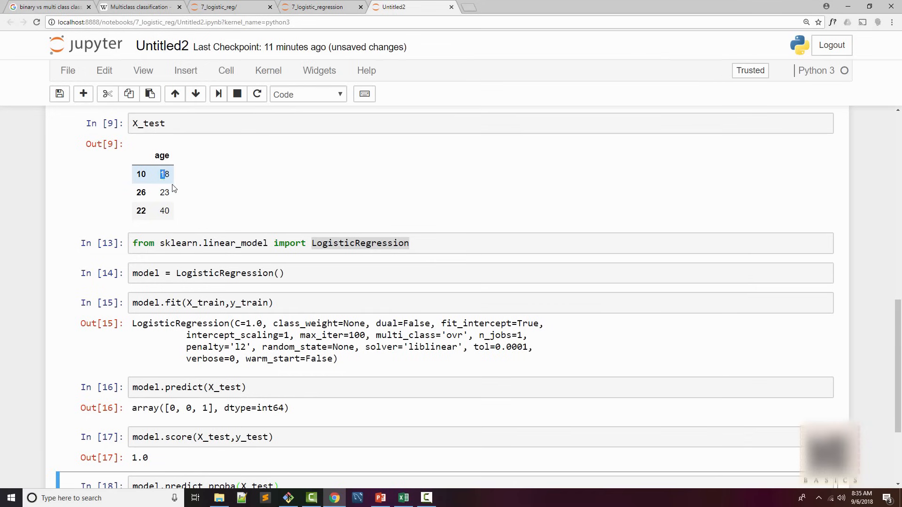
left_click(172, 192)
scroll(196, 222, "down", 2)
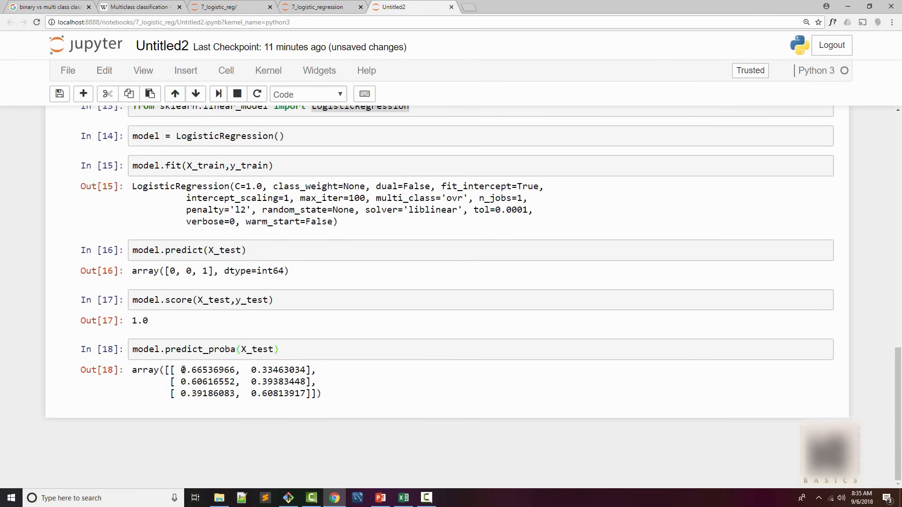
mouse_move(181, 370)
left_mouse_down()
mouse_move(225, 370)
mouse_move(237, 382)
left_mouse_up()
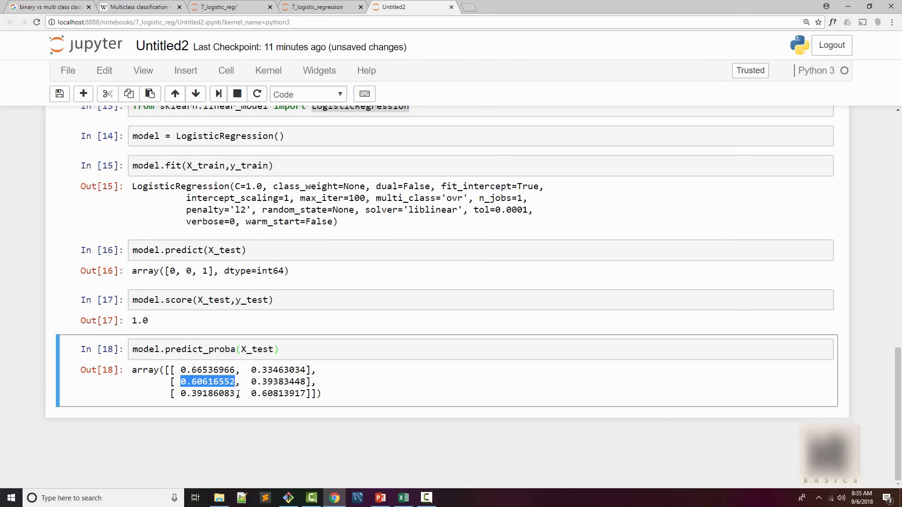
left_click_drag(251, 393, 310, 394)
left_click(265, 394)
left_click_drag(180, 393, 224, 393)
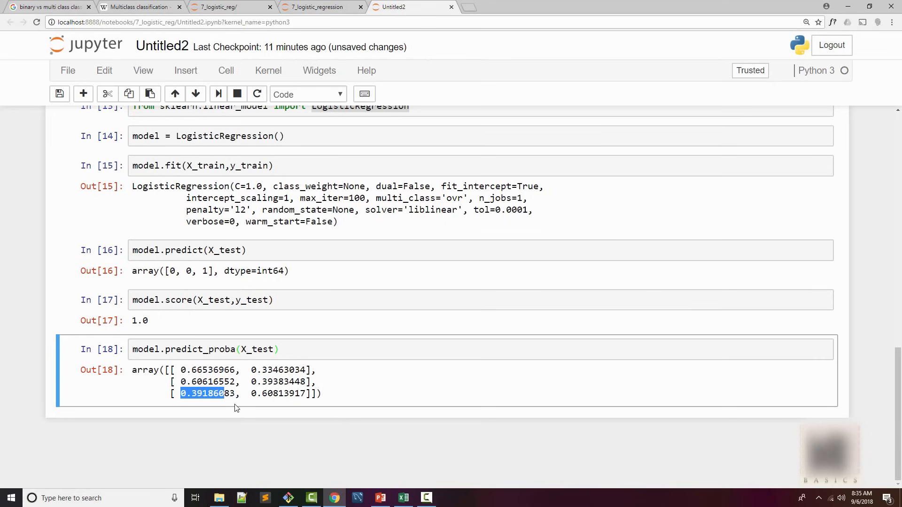
left_click(223, 402)
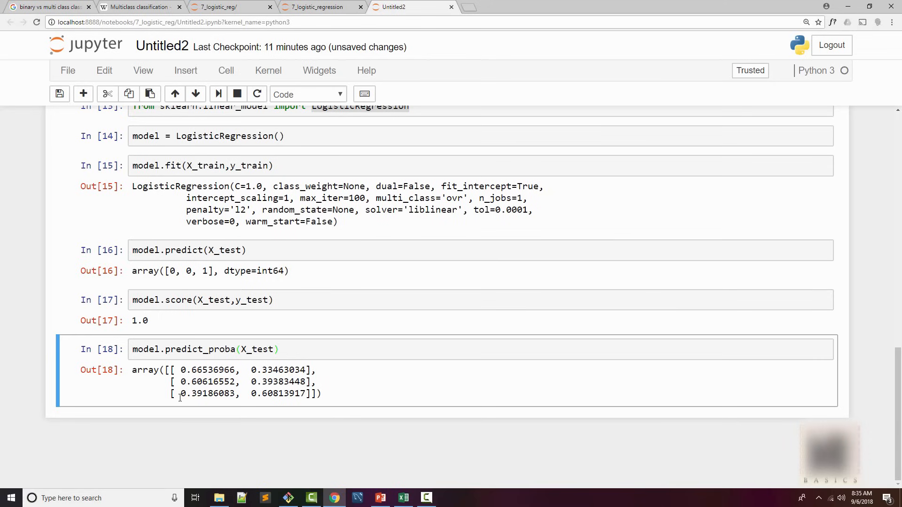
left_click_drag(180, 393, 229, 395)
left_click(229, 398)
In a new cell run model.predict(56), which predicts 1
key("b")
left_click(153, 392)
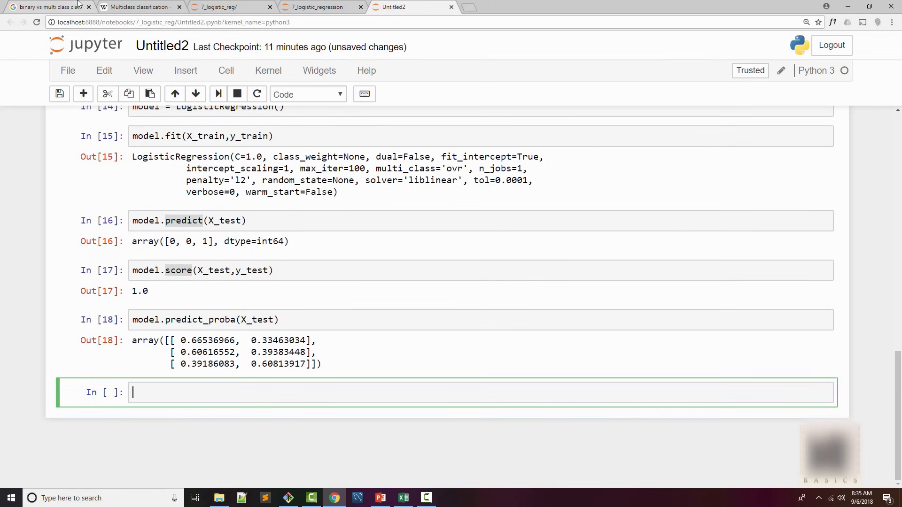
type("model.pred")
key("Tab")
key("Return")
type("(")
type("56")
key("ctrl+Return")
key("ctrl+Return")
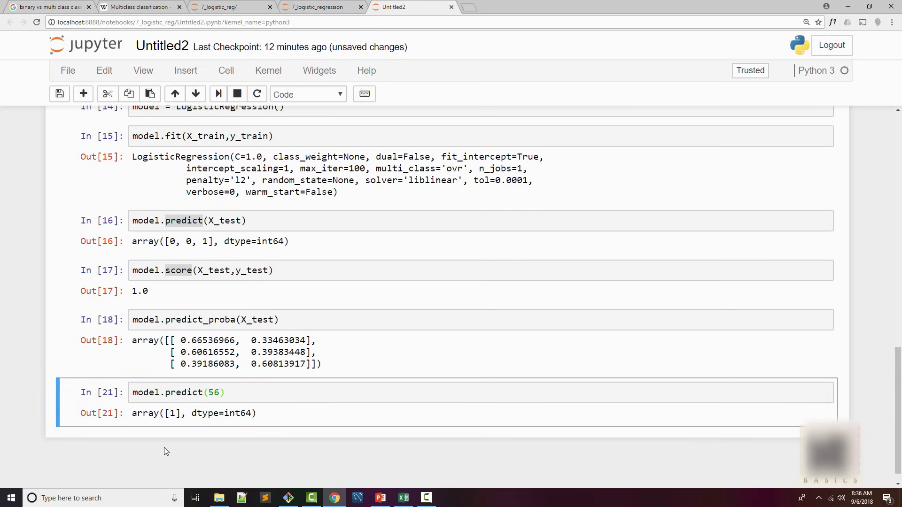
Edit the call to model.predict(25) and rerun it, highlighting the predicted 0
left_click(219, 393)
key("BackSpace")
type("2")
key("ctrl+Return")
left_click_drag(171, 415, 183, 415)
left_click(247, 394)
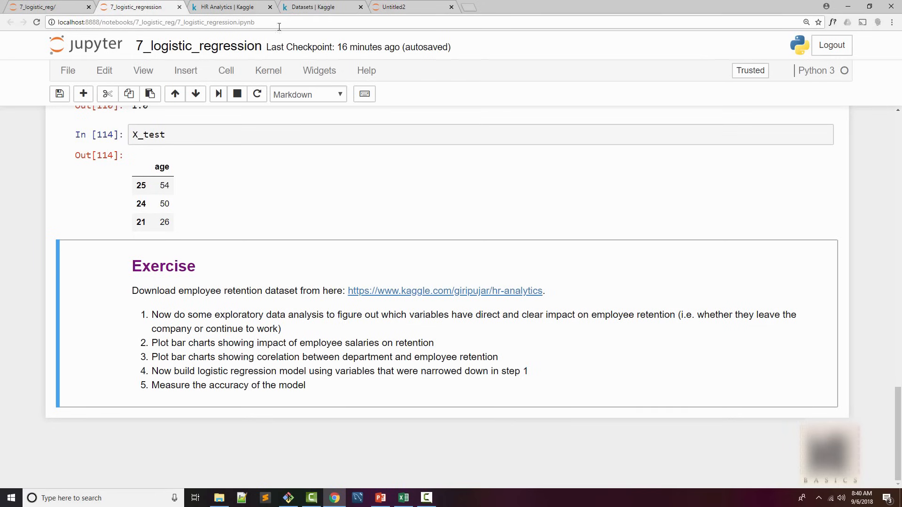
Switch the browser to the Kaggle Datasets listing tab
left_click(308, 10)
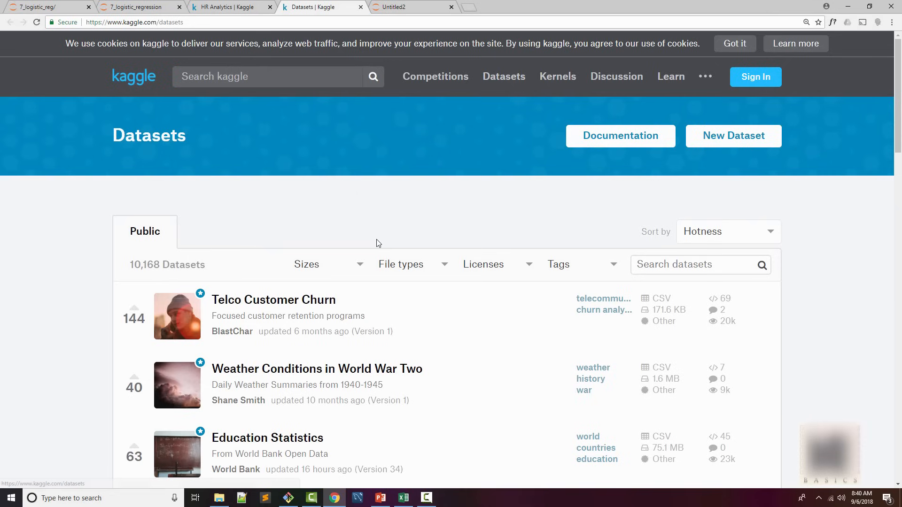
left_click(359, 267)
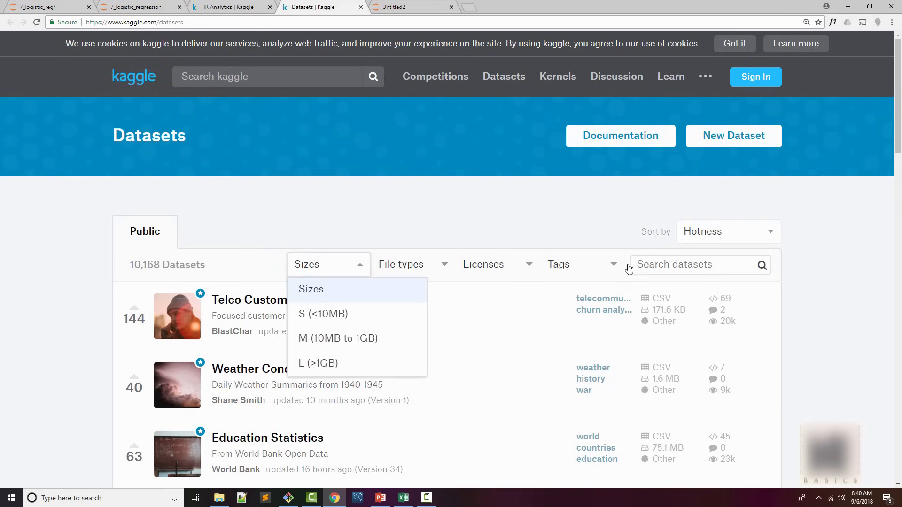
left_click(444, 269)
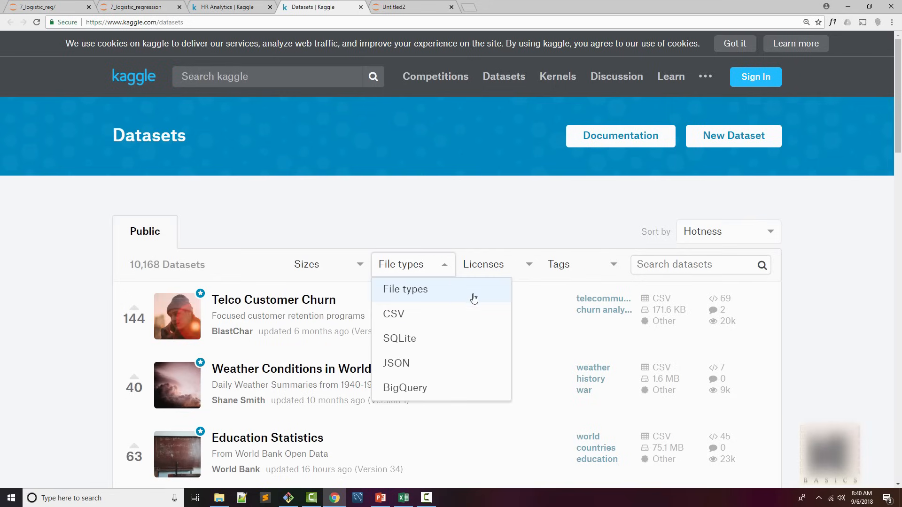
left_click(517, 273)
left_click(667, 266)
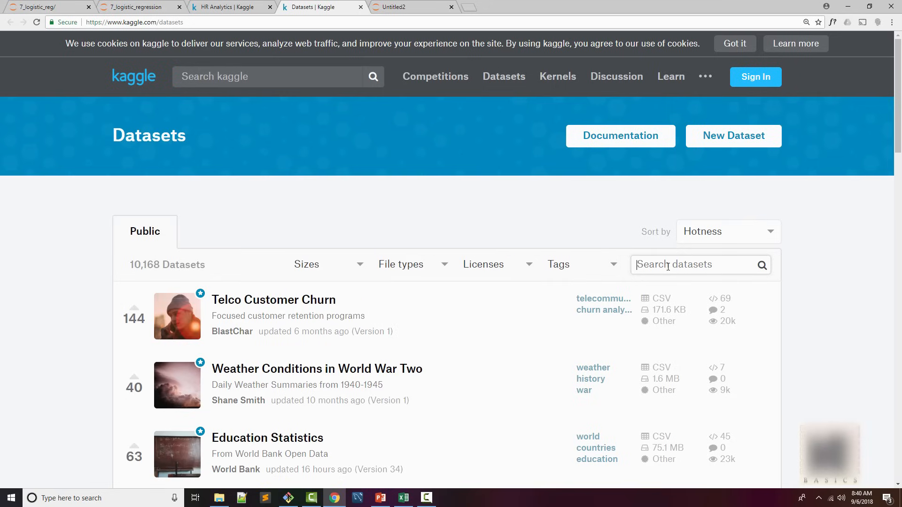
type("titani")
key("BackSpace")
key("BackSpace")
key("BackSpace")
key("BackSpace")
key("BackSpace")
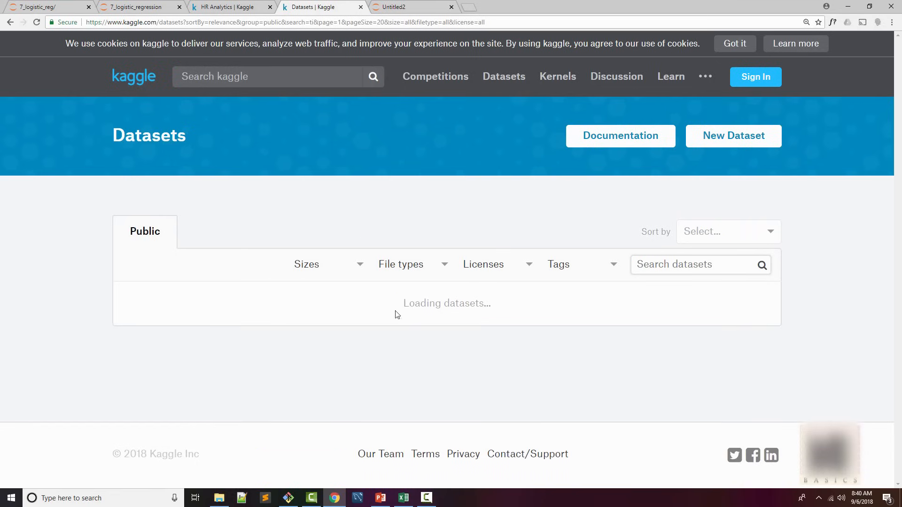
scroll(258, 327, "down", 3)
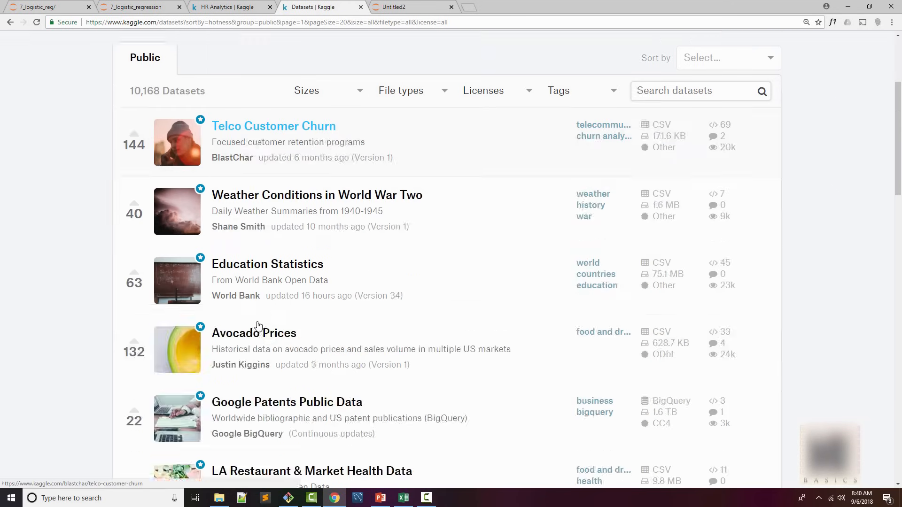
scroll(259, 326, "down", 4)
scroll(259, 325, "up", 7)
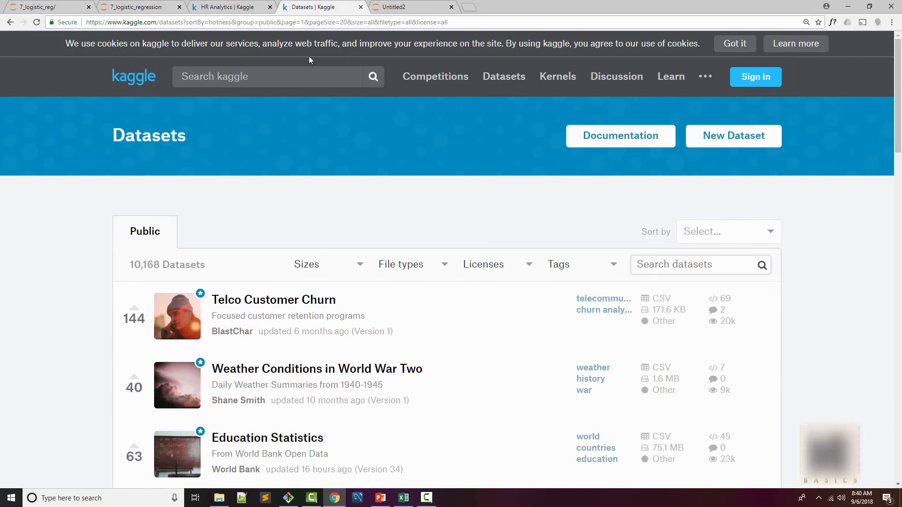
Show the HR Analytics dataset page, then bring up HR_comma_sep.csv in Excel from the taskbar
left_click(235, 10)
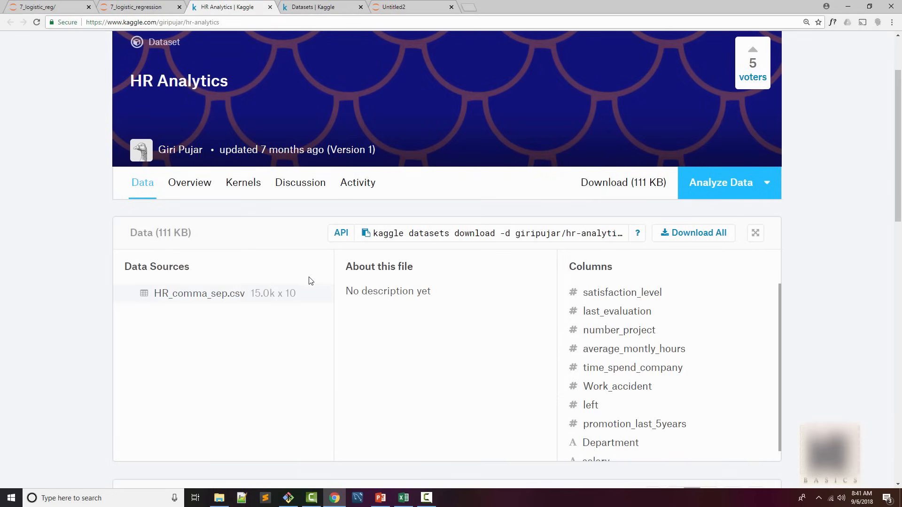
scroll(310, 277, "down", 2)
scroll(309, 277, "down", 2)
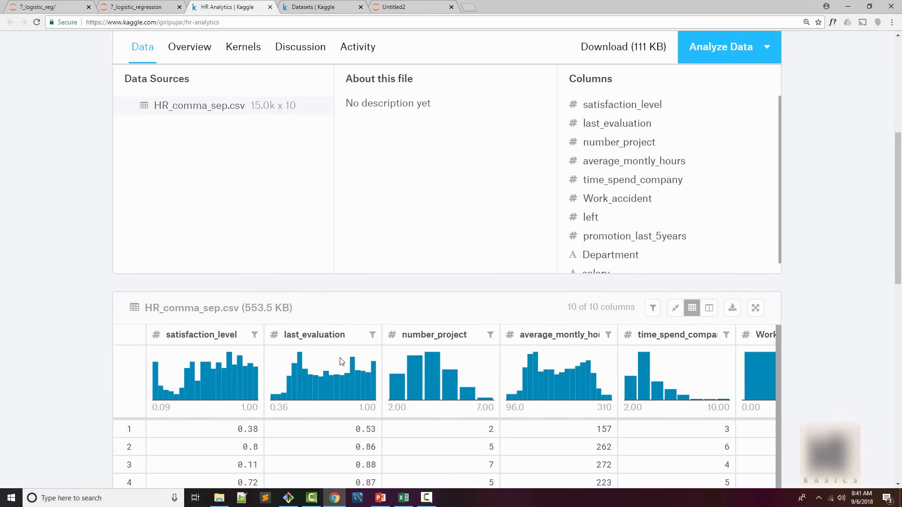
left_click(405, 499)
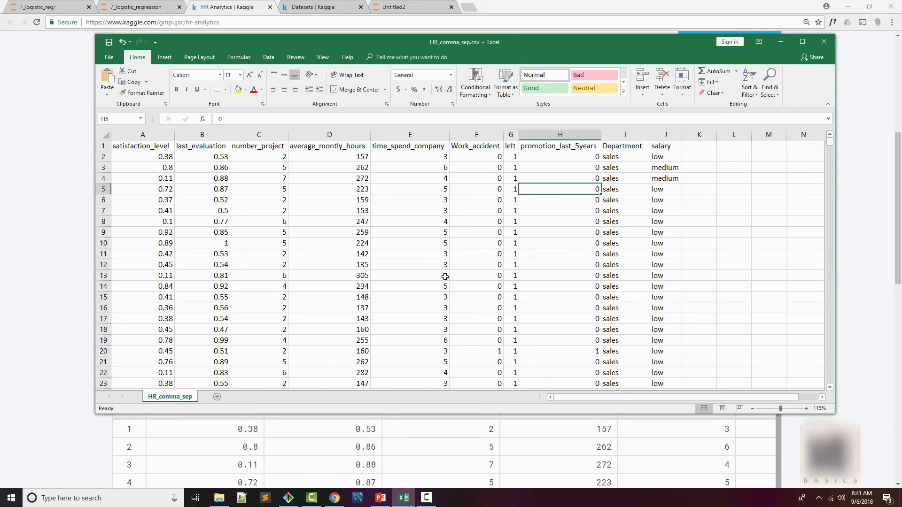
Maximize Excel and point out the satisfaction_level, number_project, average_montly_hours headers and the first left value
double_click(507, 44)
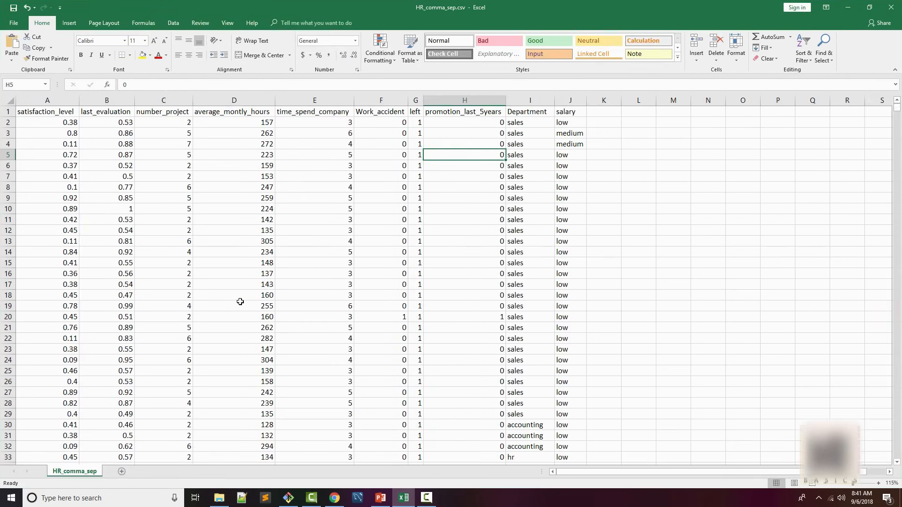
left_click(66, 115)
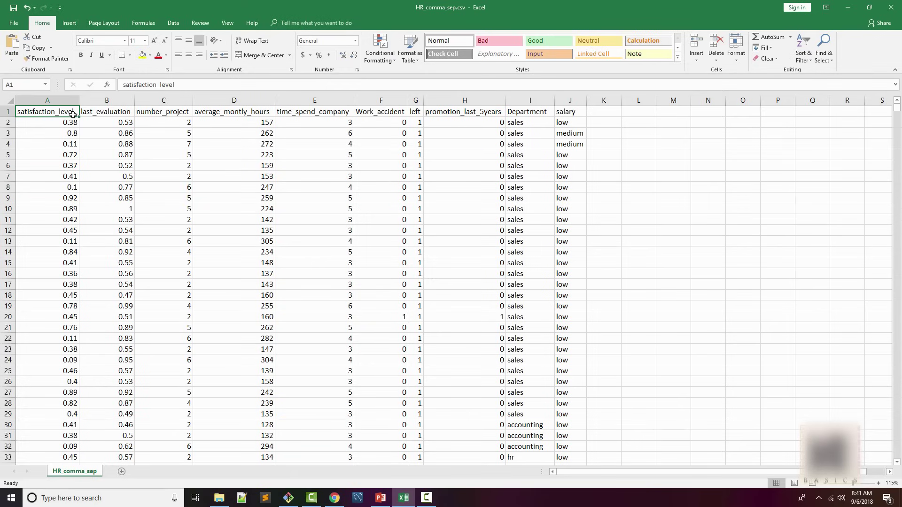
left_click(183, 116)
left_click(224, 116)
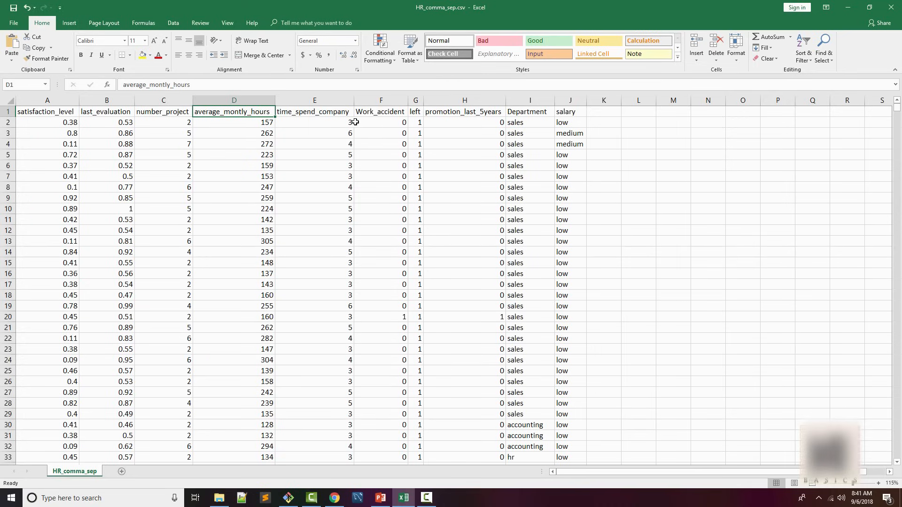
left_click(421, 122)
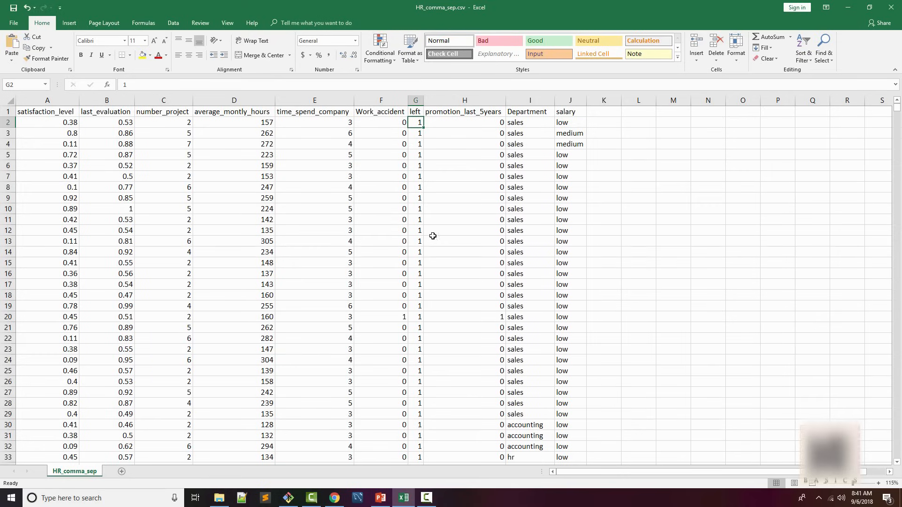
Minimize the spreadsheet and switch to the 7_logistic_regression notebook tab
left_click(843, 9)
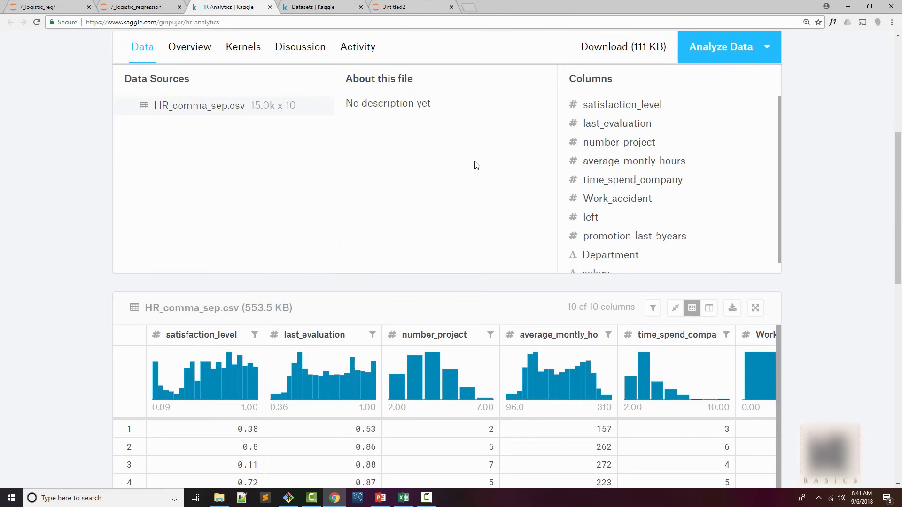
left_click(110, 6)
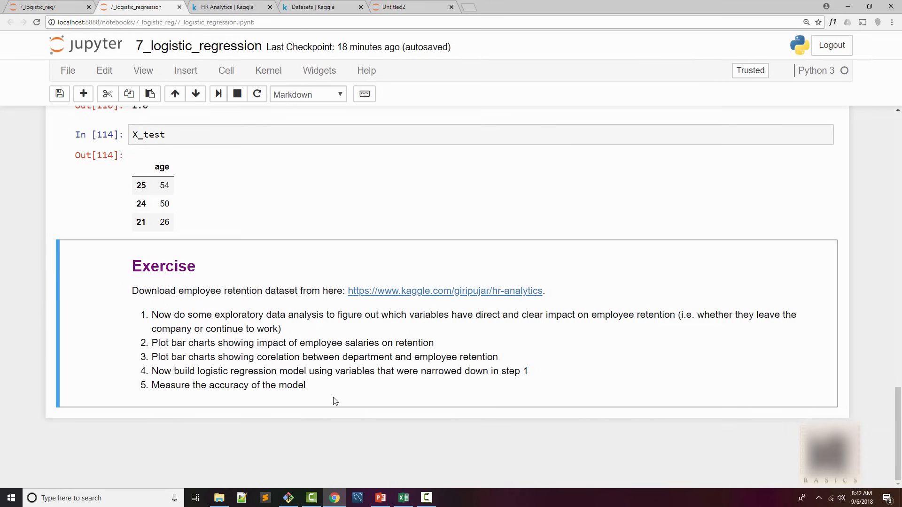
scroll(334, 401, "up", 10)
scroll(334, 401, "up", 7)
scroll(337, 403, "down", 3)
scroll(338, 402, "down", 4)
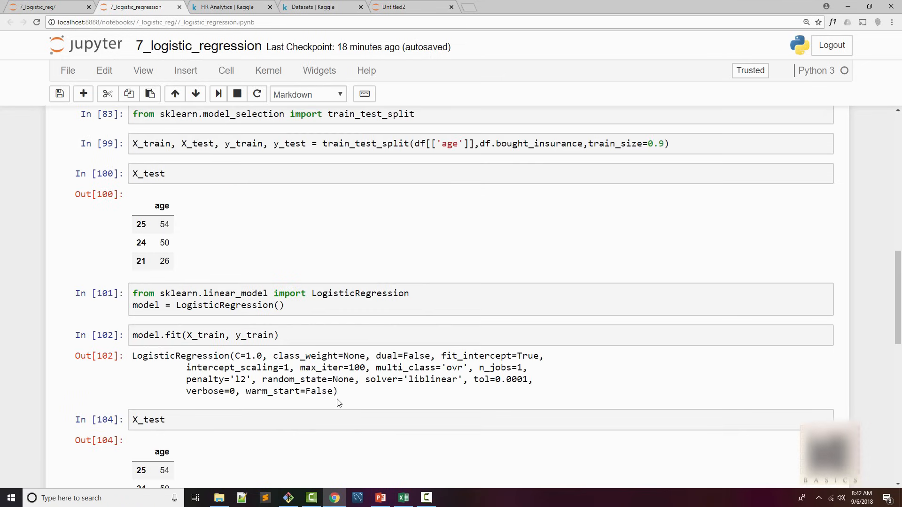
scroll(338, 402, "down", 4)
scroll(341, 403, "down", 4)
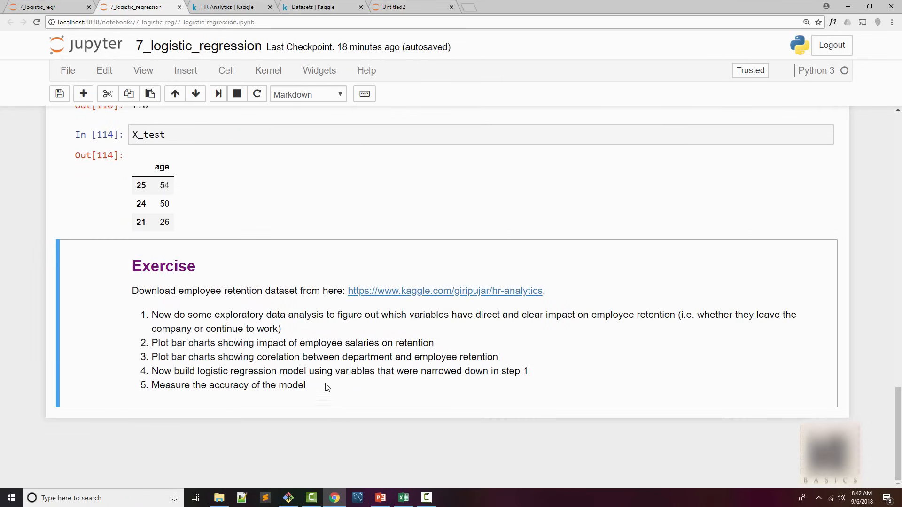
Highlight the Exercise heading and the list of exercise tasks in the notebook
double_click(163, 267)
left_click(239, 315)
left_click_drag(314, 391, 160, 314)
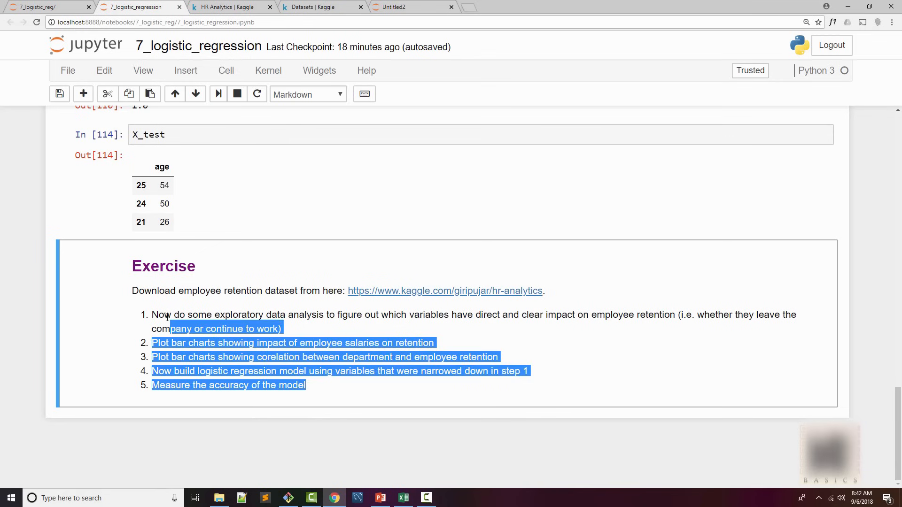
left_click(340, 331)
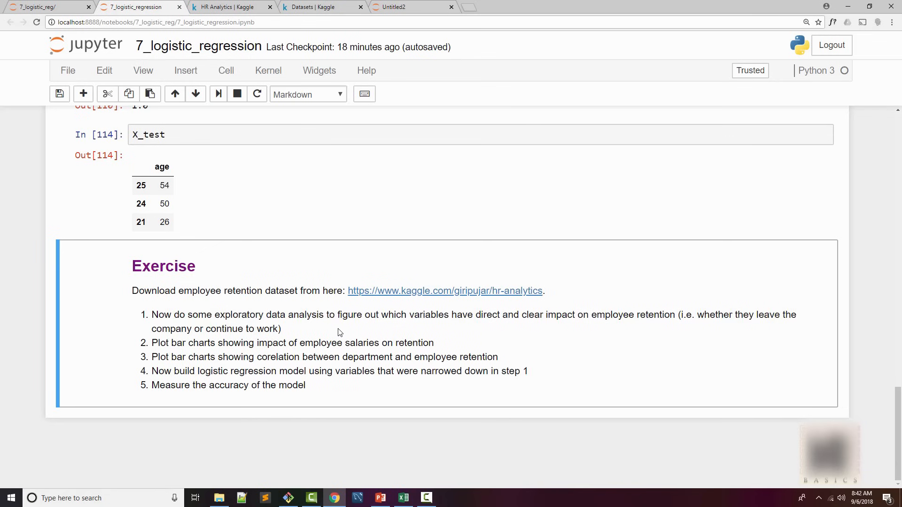
Bring Excel forward, highlight headers satisfaction_level through Work_accident plus promotion_last_5years and Department, then minimize it
left_click(403, 498)
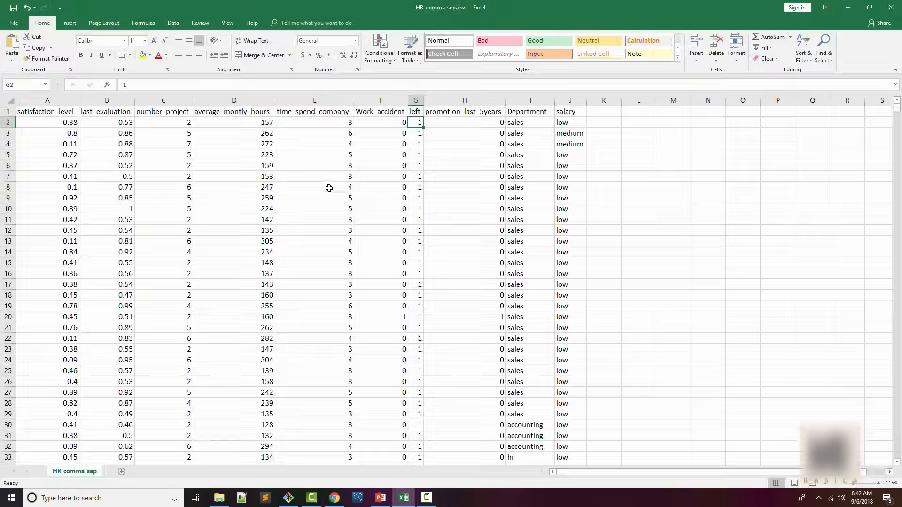
left_click_drag(50, 113, 392, 109)
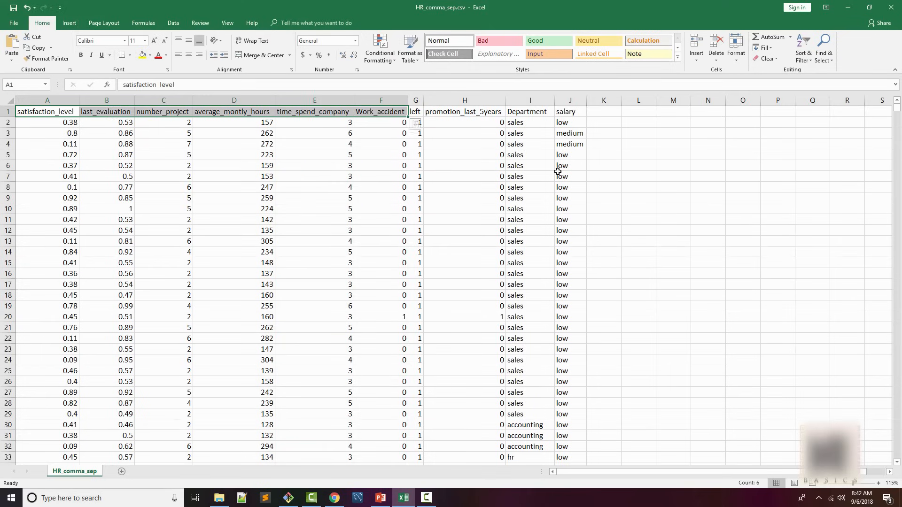
left_click_drag(465, 111, 537, 113)
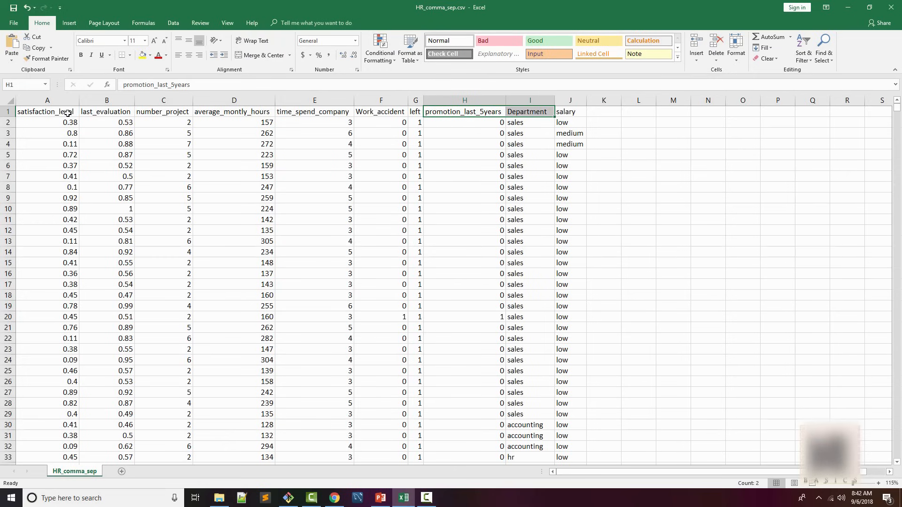
left_click_drag(73, 112, 381, 110)
left_click(848, 7)
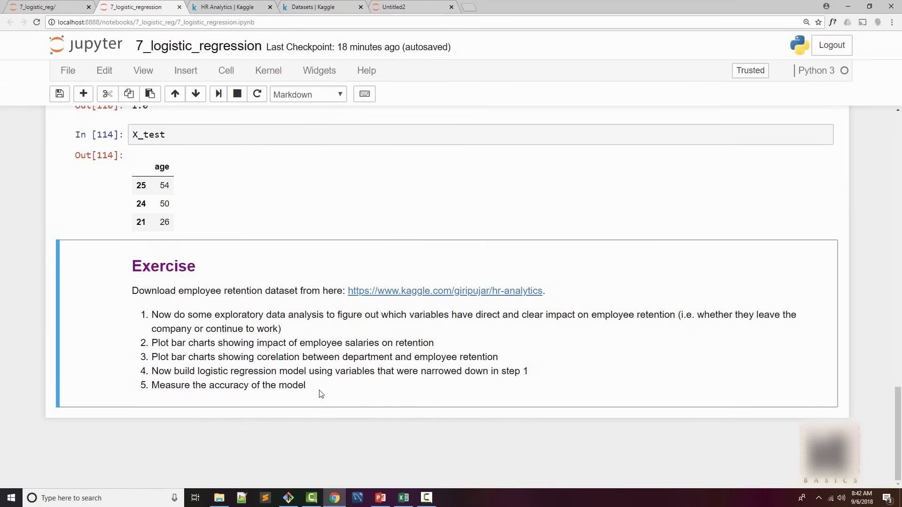
mouse_move(167, 343)
left_mouse_down()
mouse_move(311, 356)
mouse_move(437, 348)
left_mouse_up()
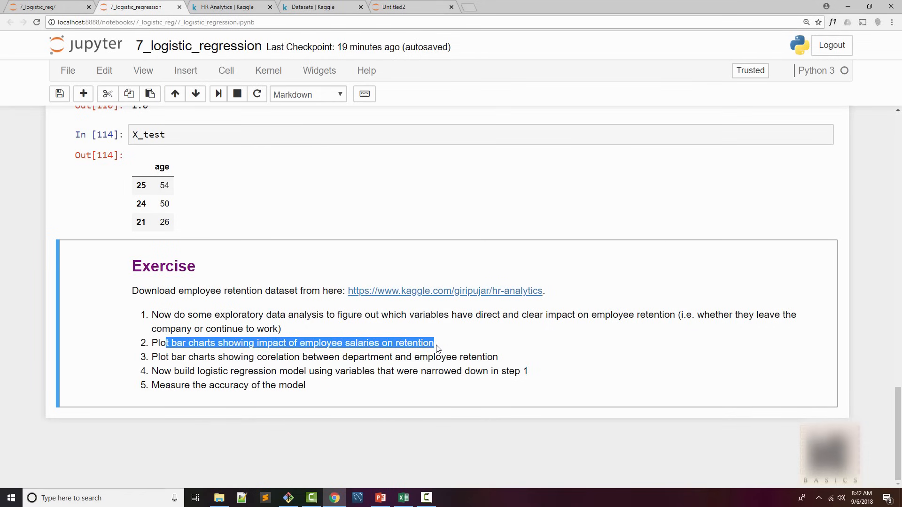
left_click(437, 348)
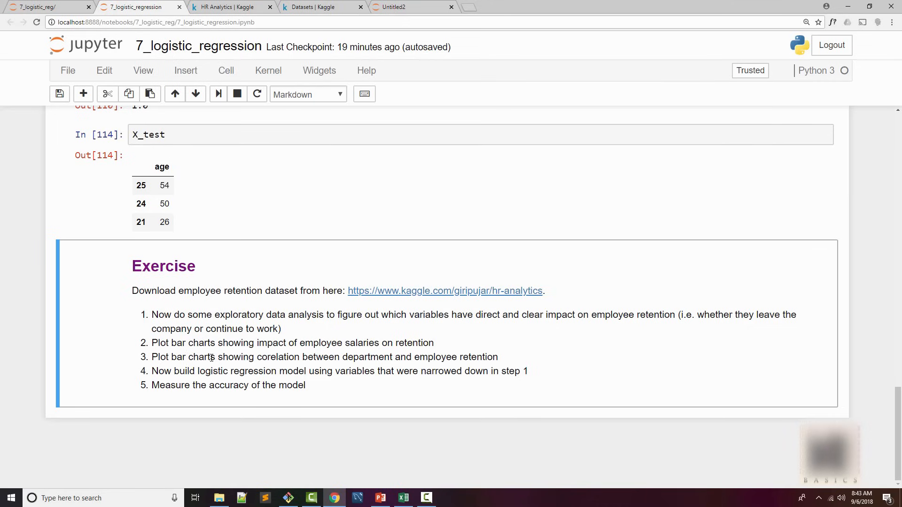
left_click_drag(211, 358, 508, 360)
left_click(508, 359)
left_click_drag(286, 331, 151, 314)
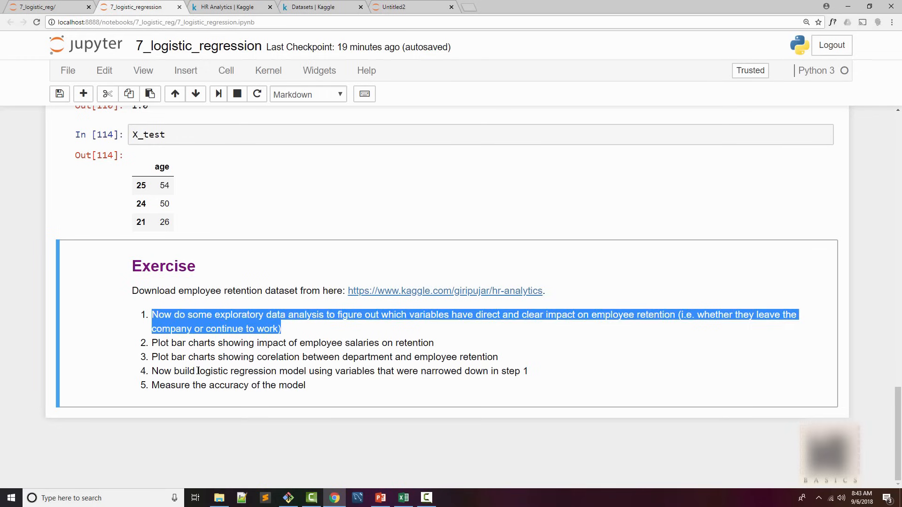
left_click_drag(197, 370, 561, 368)
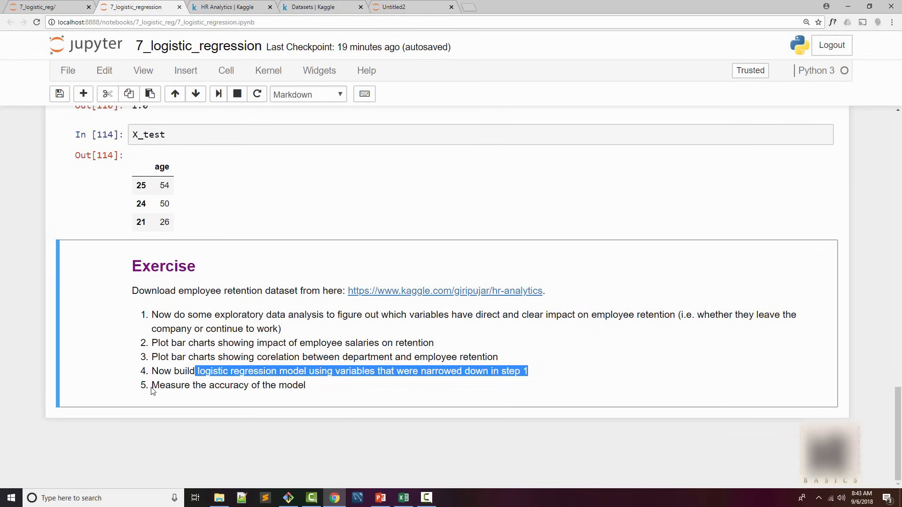
left_click_drag(152, 385, 317, 394)
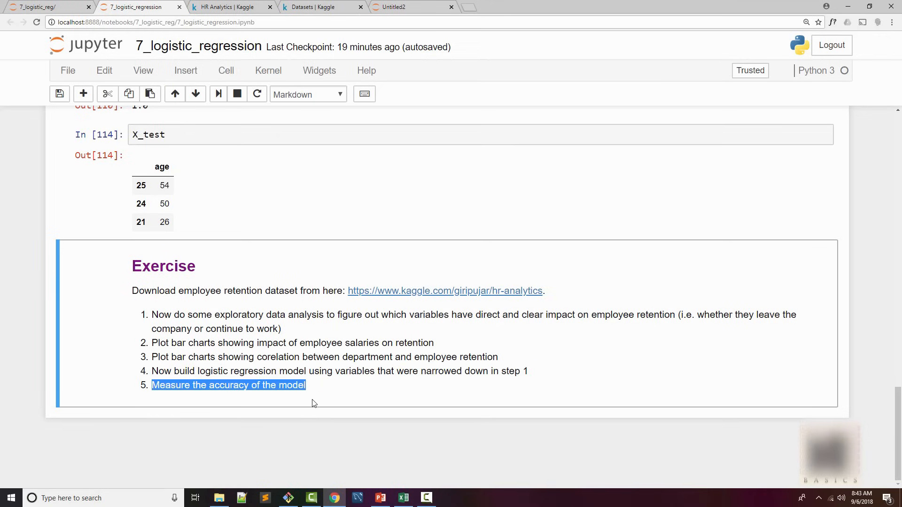
left_click(319, 391)
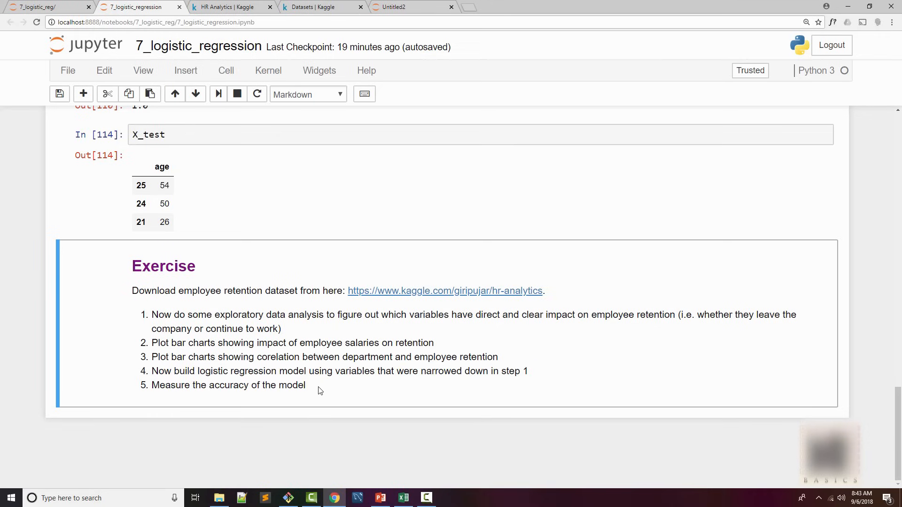